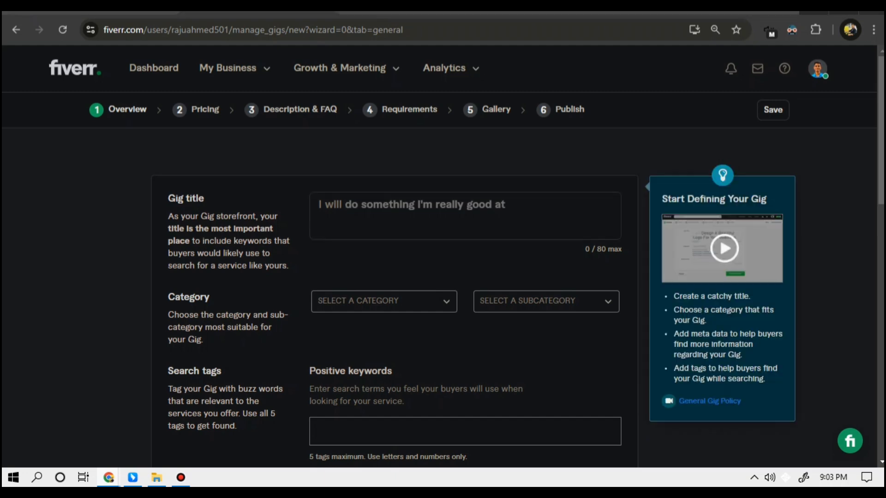
Title the gig "be your Facebook ads manager" and set its category to Digital Marketing with the subcategory Social Media Marketing.
{"action": "left_click", "coordinate": [346, 205]}
{"action": "type", "text": "be your Facebook ads manager"}
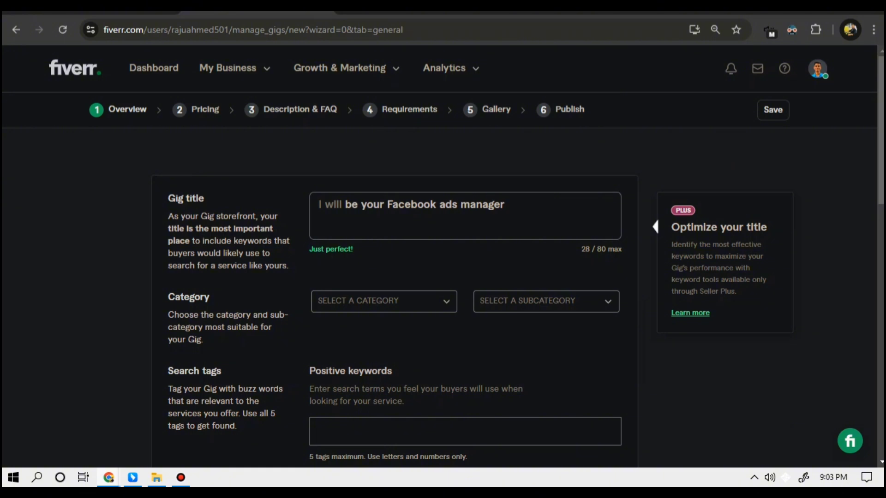
{"action": "left_click", "coordinate": [447, 301]}
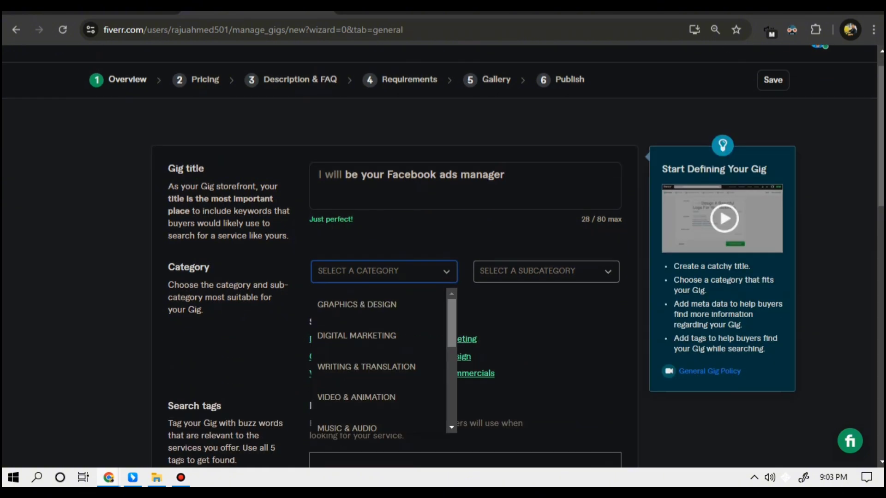
{"action": "left_click", "coordinate": [356, 336]}
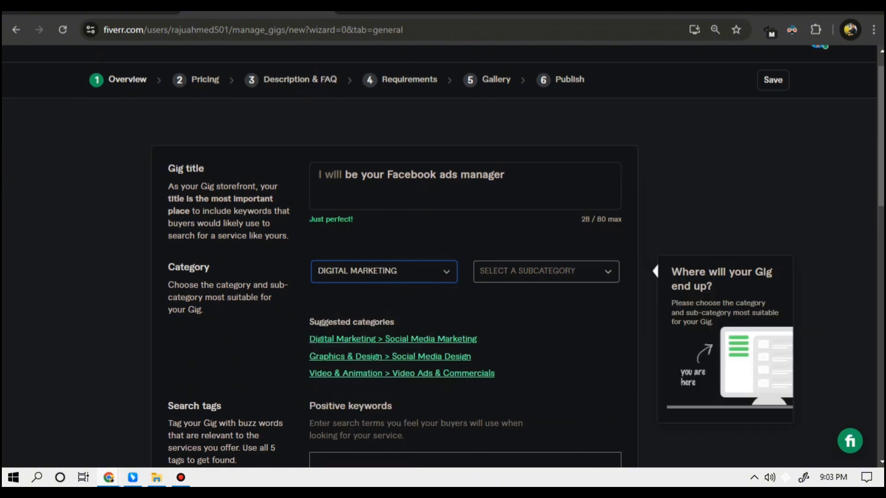
{"action": "left_click", "coordinate": [546, 272]}
{"action": "left_click", "coordinate": [531, 304]}
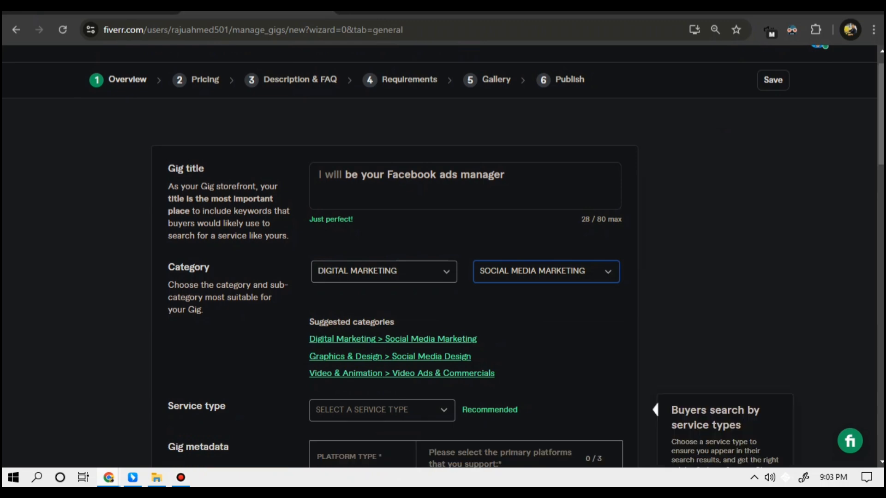
Set the service type to Paid Social Media and mark Facebook and Instagram as the supported platforms.
{"action": "left_click", "coordinate": [382, 410]}
{"action": "scroll", "coordinate": [378, 376], "scroll_direction": "down", "scroll_amount": 3}
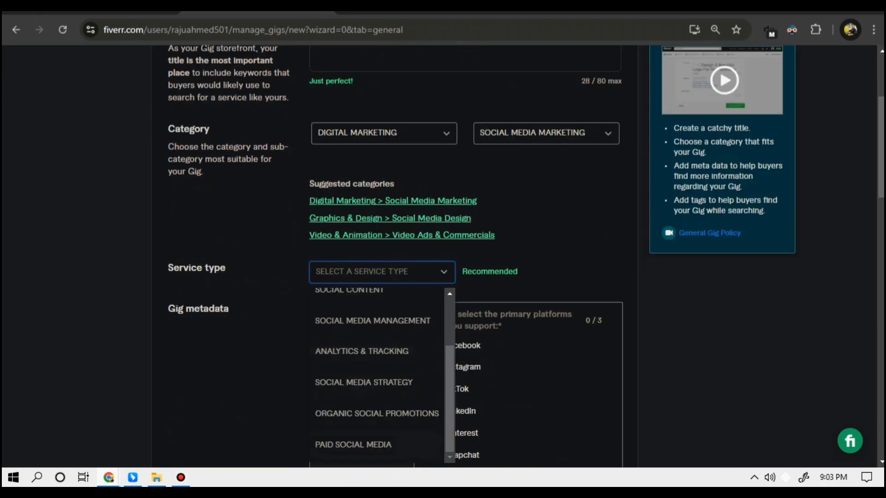
{"action": "left_click", "coordinate": [369, 445]}
{"action": "scroll", "coordinate": [369, 438], "scroll_direction": "down", "scroll_amount": 5}
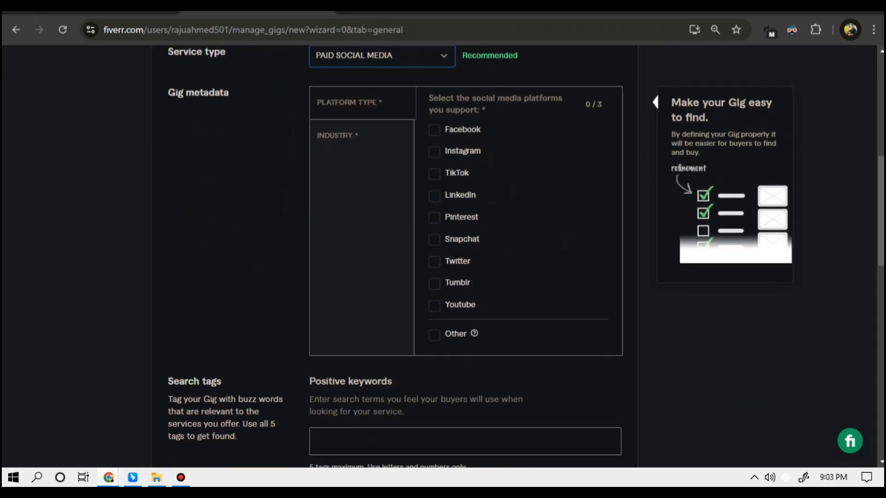
{"action": "left_click", "coordinate": [434, 130]}
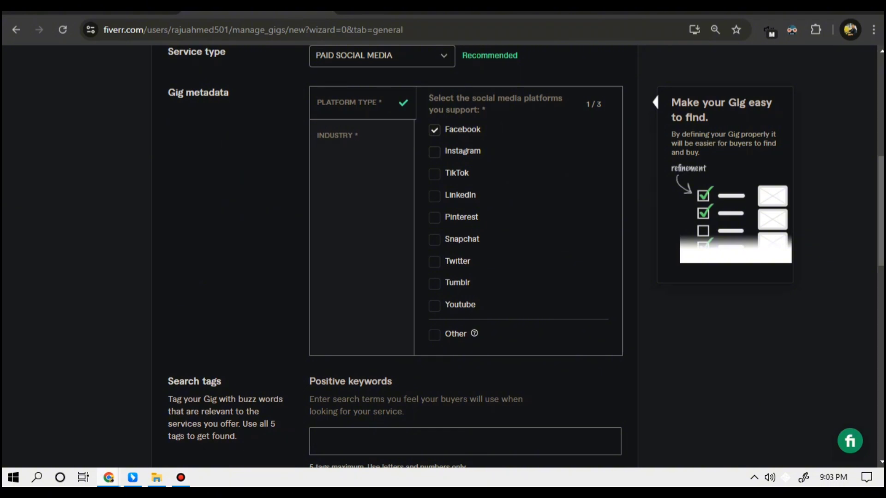
{"action": "left_click", "coordinate": [434, 152]}
Select Marketing & advertising, Financial services & business, and Sports & fitness as the gig's industries of expertise.
{"action": "left_click", "coordinate": [337, 136]}
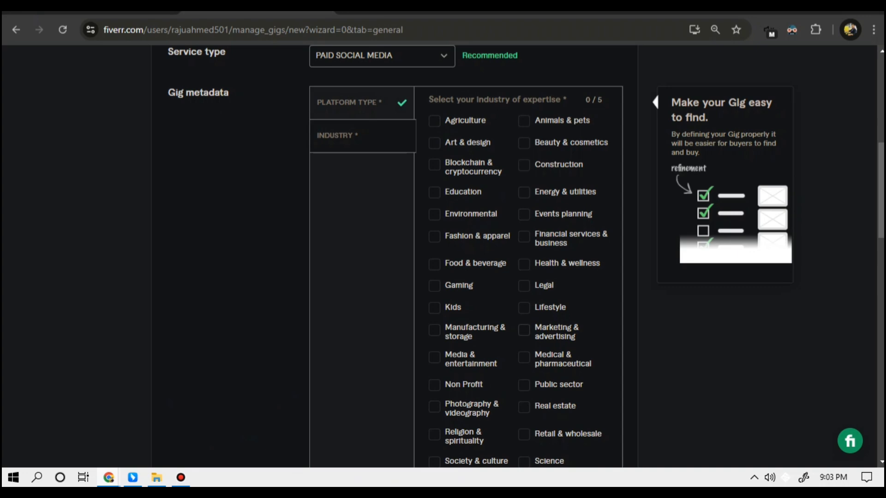
{"action": "left_click", "coordinate": [524, 330]}
{"action": "scroll", "coordinate": [517, 258], "scroll_direction": "down", "scroll_amount": 2}
{"action": "left_click", "coordinate": [523, 376]}
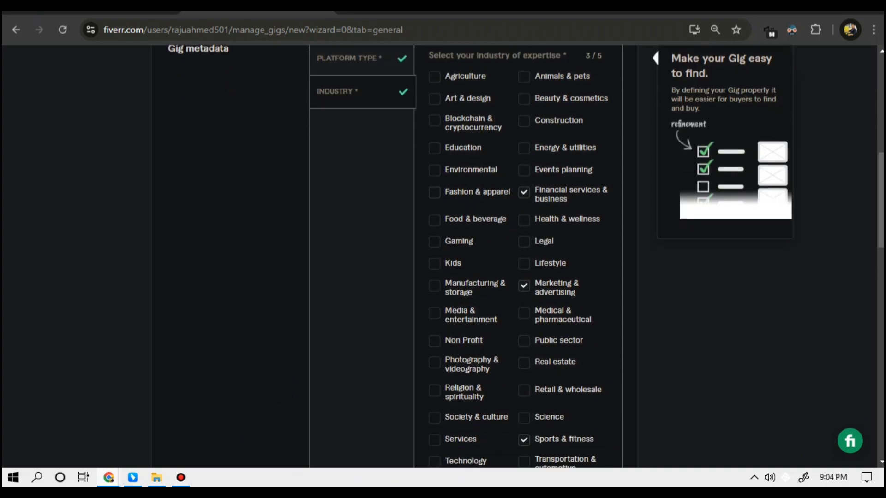
Add the positive keywords "facebook ads", "facebook advertising", "fb business manager", "shopify fb ads" and "ads manager" as search tags.
{"action": "scroll", "coordinate": [517, 258], "scroll_direction": "down", "scroll_amount": 6}
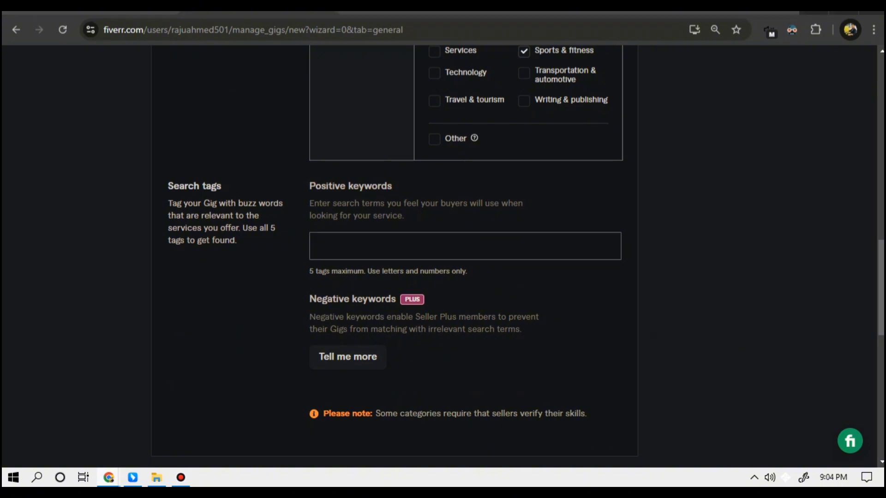
{"action": "left_click", "coordinate": [351, 247]}
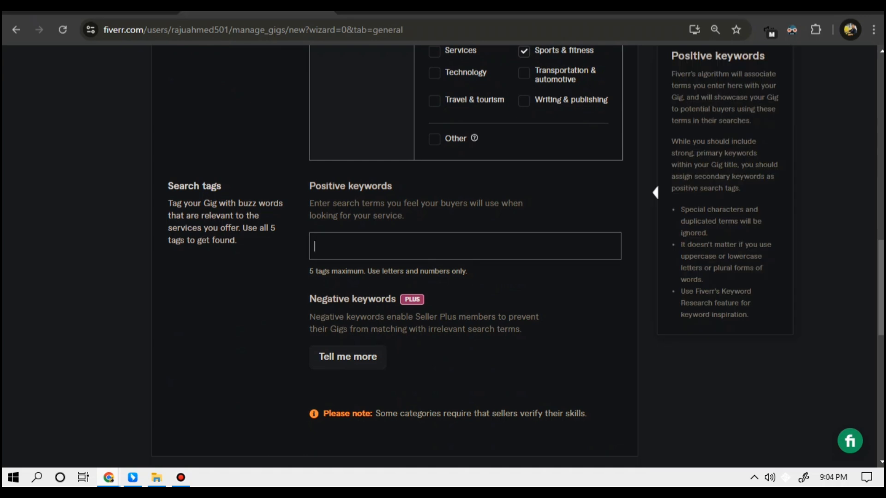
{"action": "type", "text": "facebook ads"}
{"action": "key", "text": "Return"}
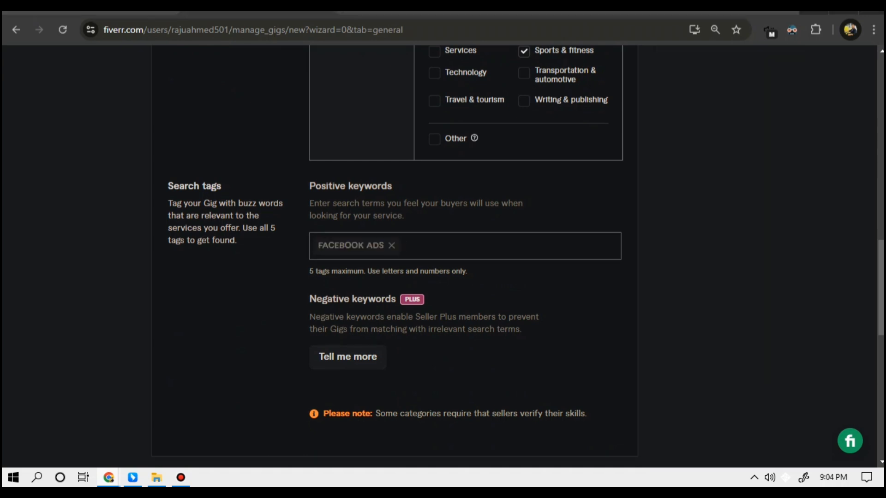
{"action": "left_click", "coordinate": [406, 246]}
{"action": "type", "text": "facebook advertising"}
{"action": "key", "text": "Return"}
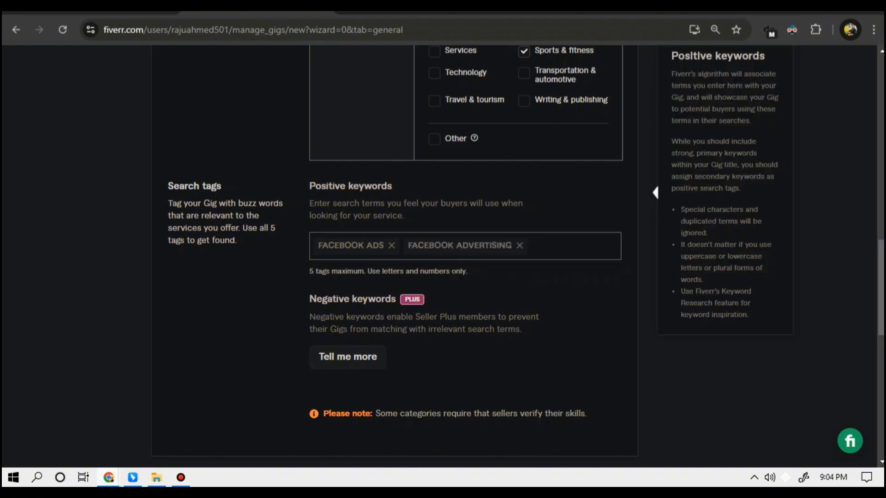
{"action": "type", "text": "fb business manager"}
{"action": "key", "text": "Return"}
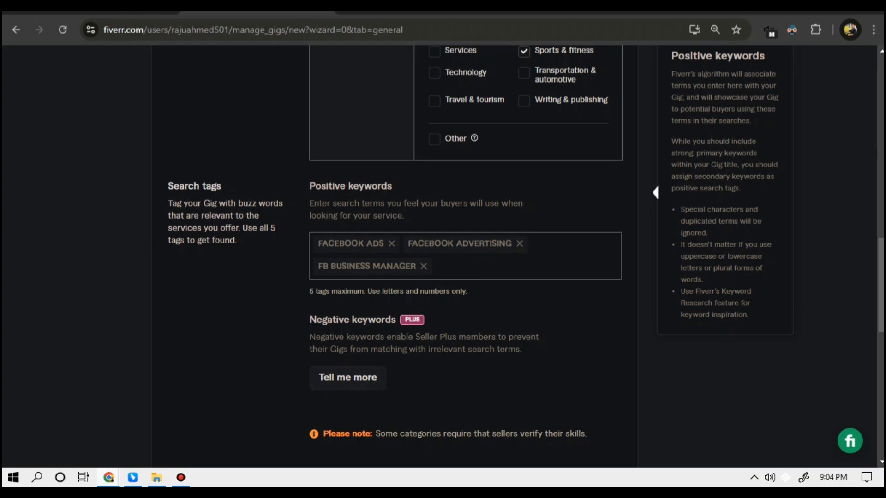
{"action": "type", "text": "shopify fb ads"}
{"action": "key", "text": "Return"}
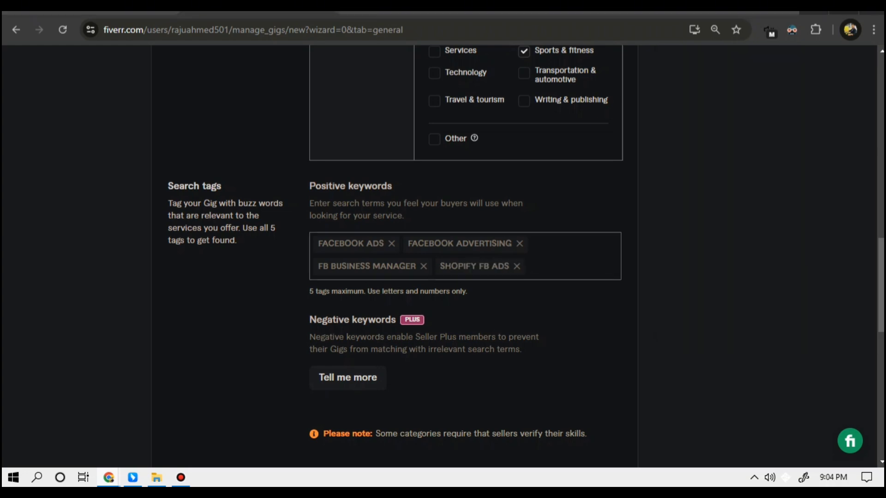
Review the completed gig overview, save it and continue to the pricing stage.
{"action": "scroll", "coordinate": [443, 257], "scroll_direction": "down", "scroll_amount": 4}
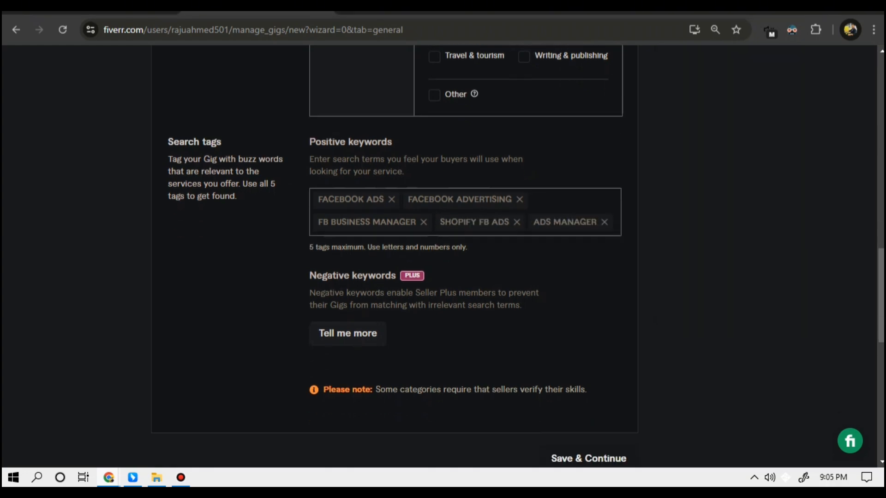
{"action": "scroll", "coordinate": [443, 257], "scroll_direction": "up", "scroll_amount": 20}
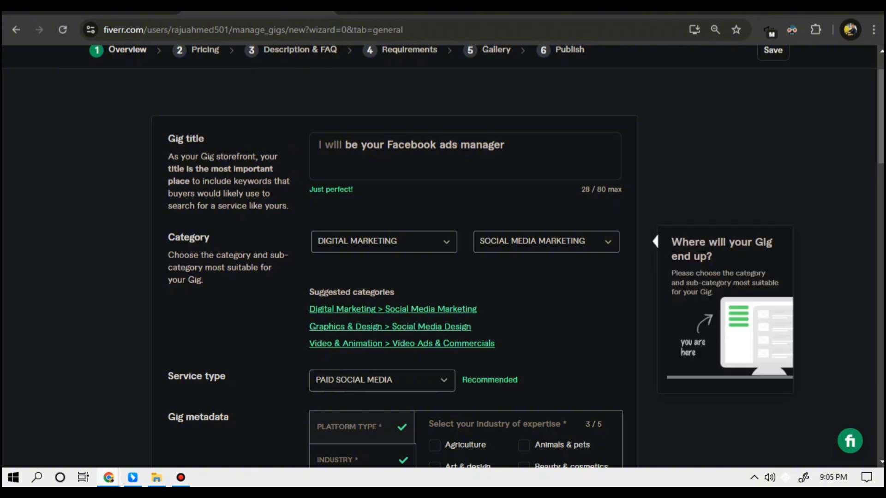
{"action": "scroll", "coordinate": [602, 259], "scroll_direction": "down", "scroll_amount": 20}
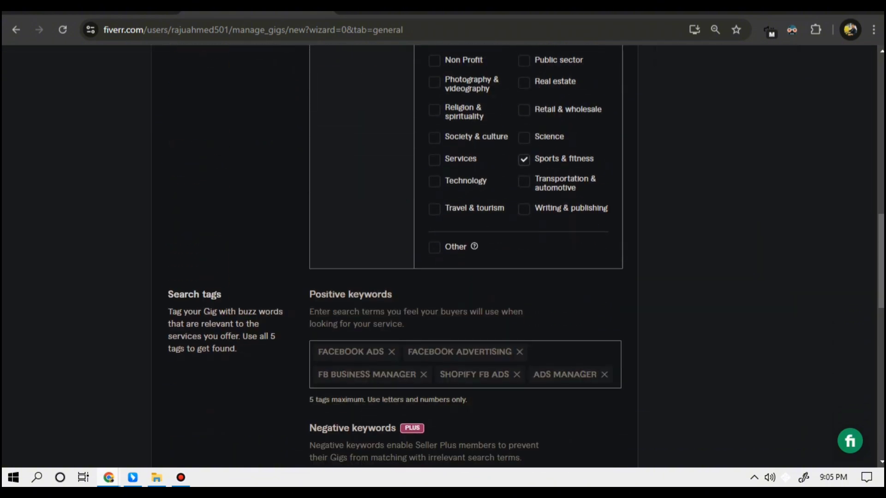
{"action": "left_click", "coordinate": [589, 287]}
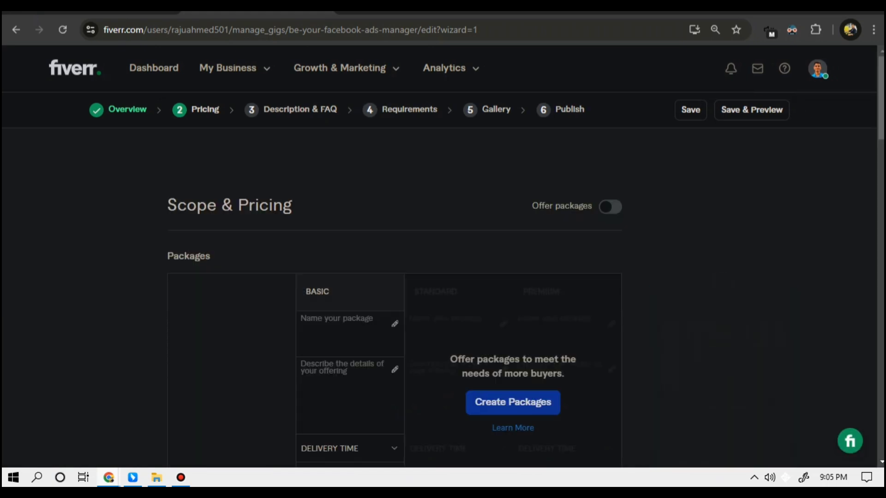
Enable the three-package offer and name the tiers "basic package", "Standard package" and "premium package".
{"action": "left_click", "coordinate": [513, 403]}
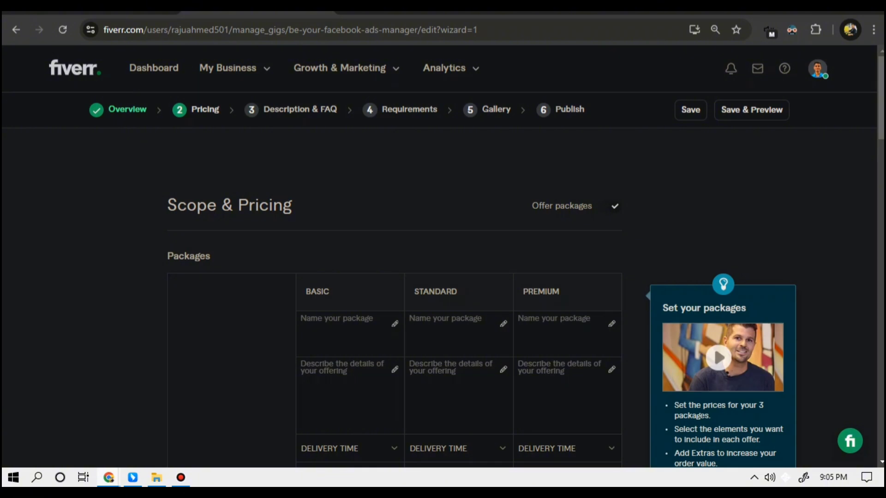
{"action": "scroll", "coordinate": [394, 256], "scroll_direction": "down", "scroll_amount": 3}
{"action": "left_click", "coordinate": [339, 107]}
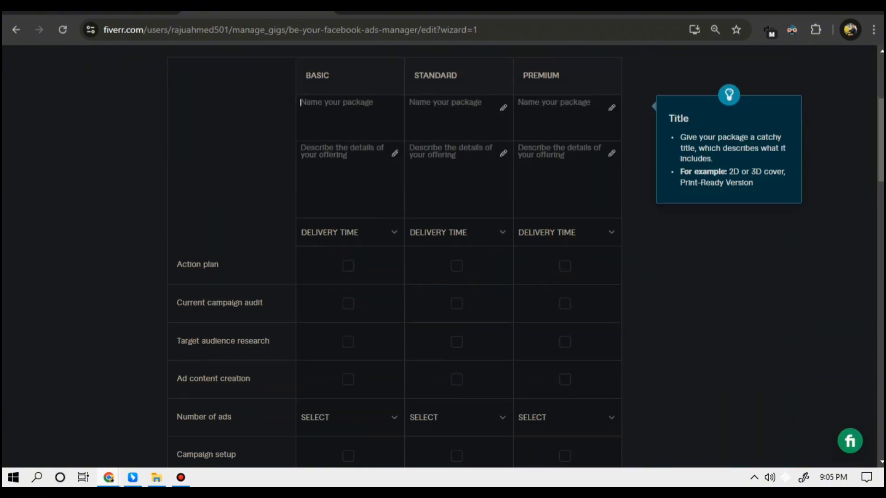
{"action": "type", "text": "basic package"}
{"action": "left_click", "coordinate": [434, 105]}
{"action": "type", "text": "Standard"}
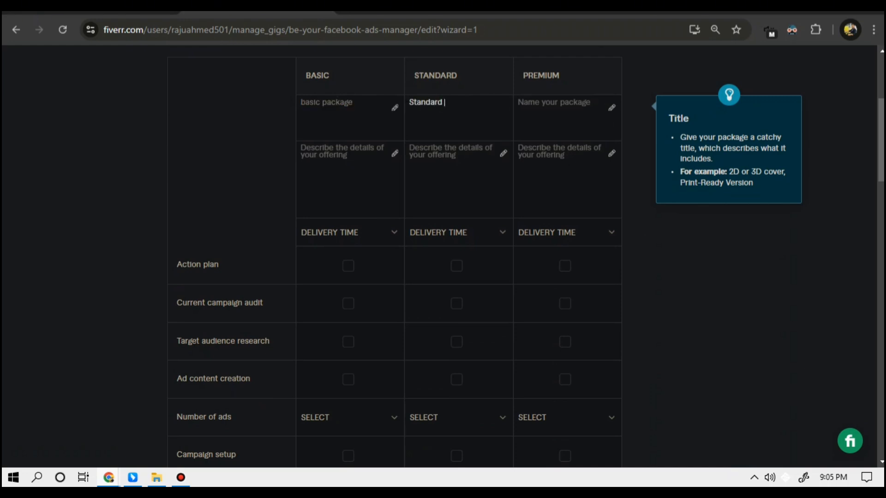
{"action": "type", "text": " package"}
{"action": "left_click", "coordinate": [554, 102]}
{"action": "type", "text": "premium package"}
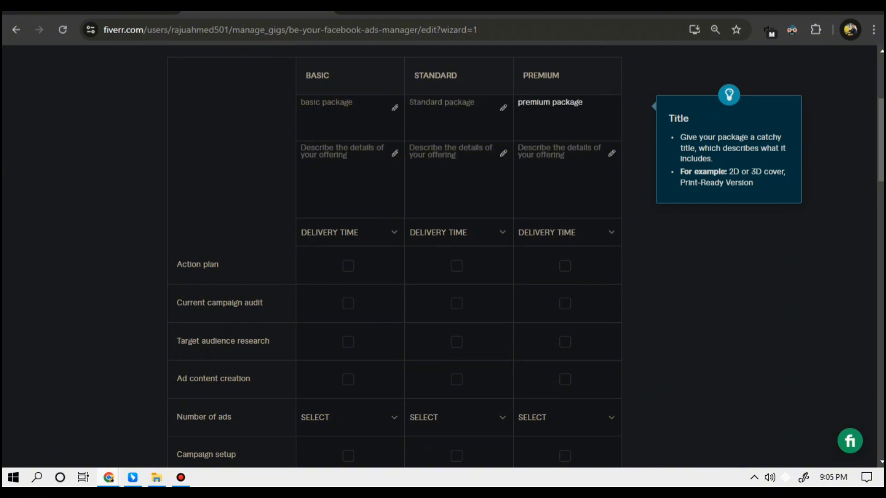
Describe the basic package as "Setup Highly Targeted Facebook/Instagram Ads Campaign(1 AD) with Targeted Audience Research".
{"action": "left_click", "coordinate": [341, 154]}
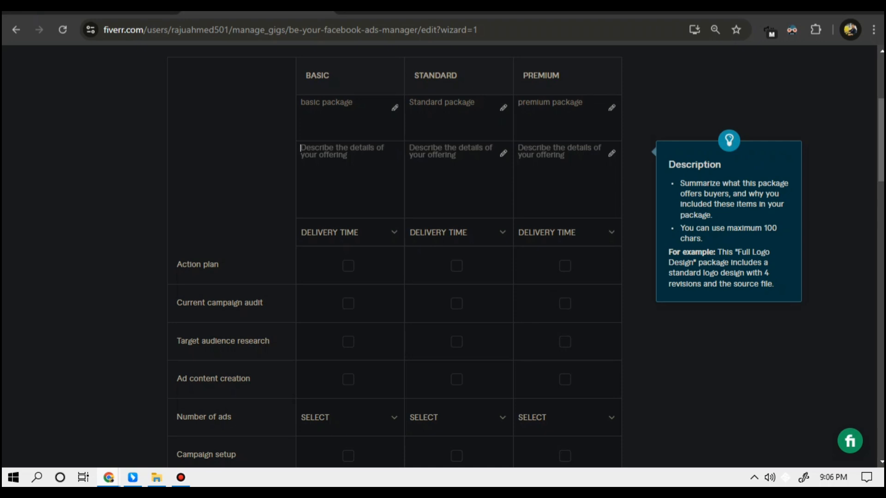
{"action": "key", "text": "alt+Tab"}
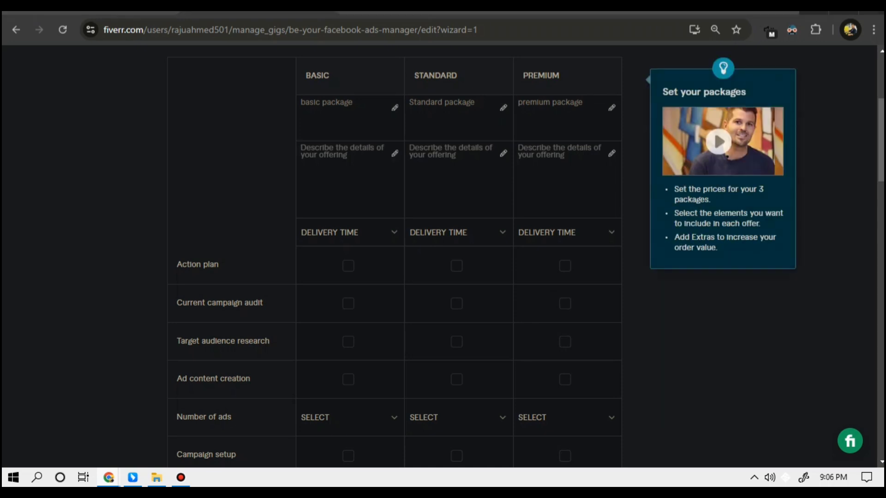
{"action": "key", "text": "alt+Tab"}
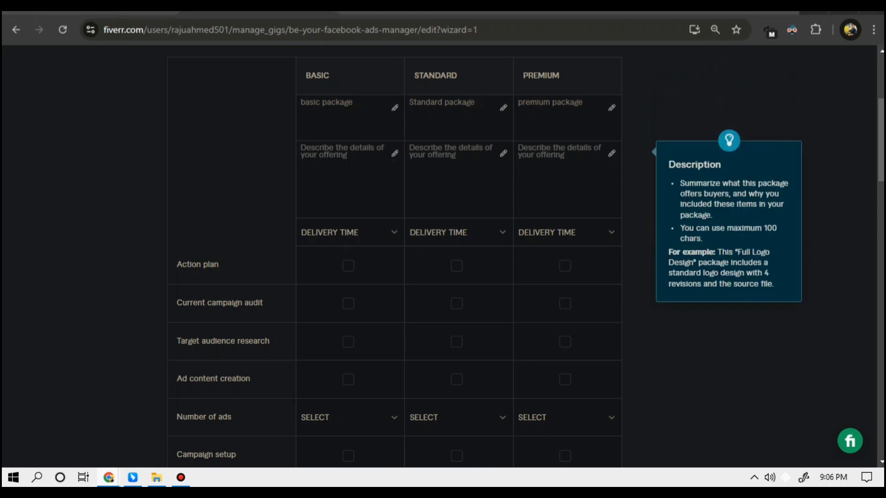
{"action": "type", "text": "Setup Highly Targeted Facebook/Instagram Ads Campaign(1 AD) with  Targeted Audience Research"}
Describe the standard package as "Setup Highly Targeted Facebook/Instagram Ads Campaign(2 AD)+ +3 day management and optimization".
{"action": "left_click", "coordinate": [443, 155]}
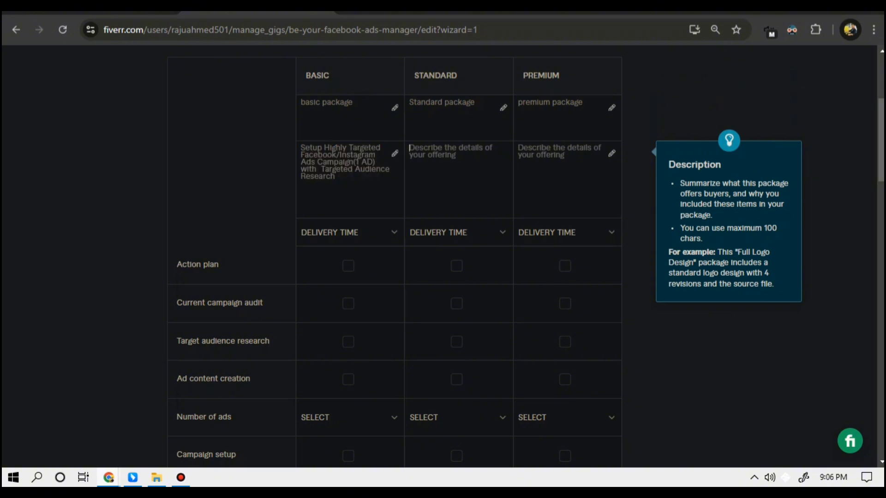
{"action": "key", "text": "alt+Tab"}
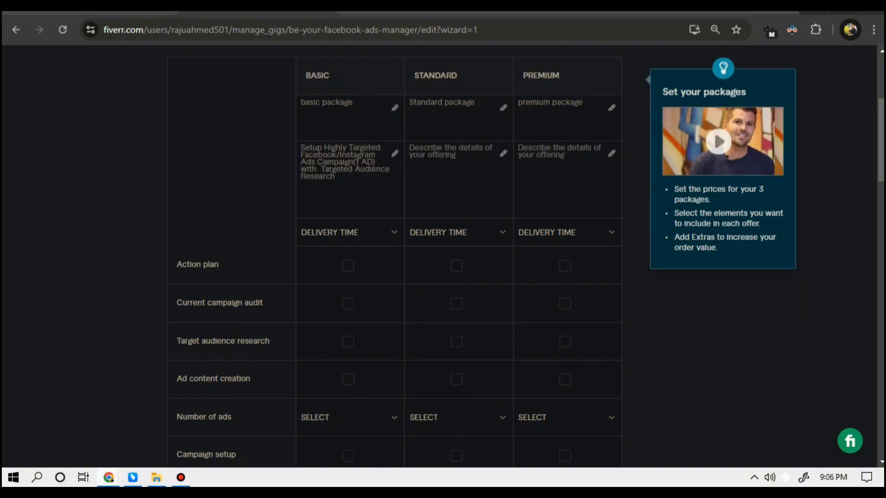
{"action": "key", "text": "alt+Tab"}
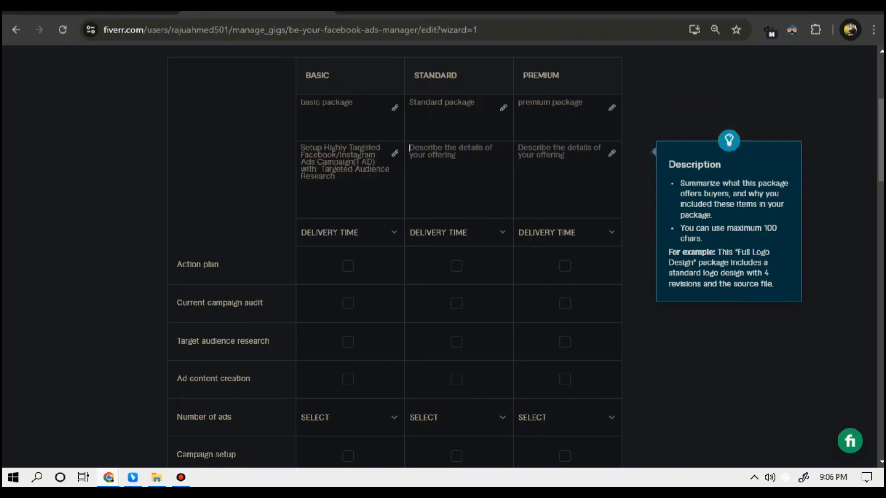
{"action": "type", "text": "Setup Highly Targeted Facebook/Instagram Ads Campaign(2 AD)+ +3 day management and optimization"}
Describe the premium package as "Setup Multiple AD set with copy+ Custom Audience +Pixel setup+ Domain verify +Fix IOS 14.5+7Day MGMT".
{"action": "left_click", "coordinate": [549, 152]}
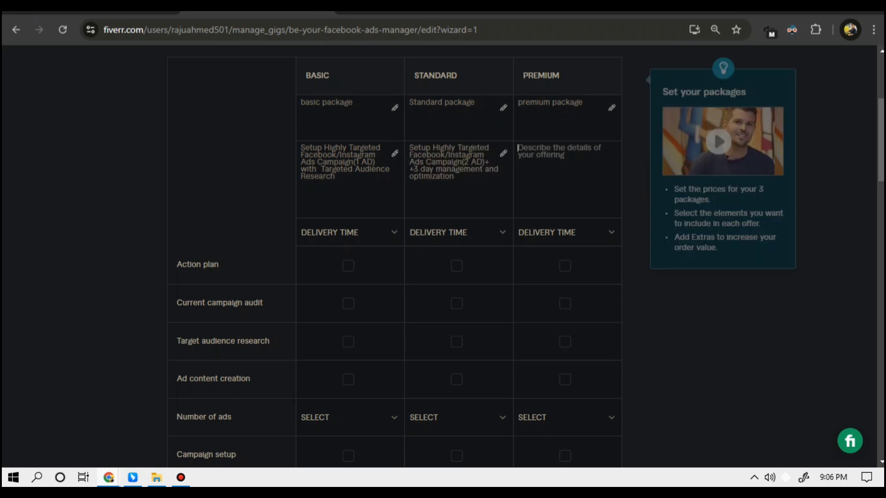
{"action": "key", "text": "alt+Tab"}
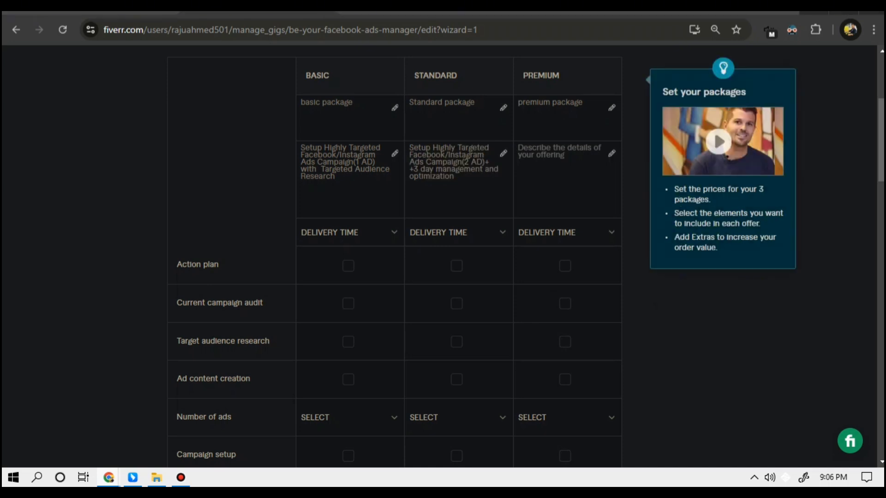
{"action": "key", "text": "alt+Tab"}
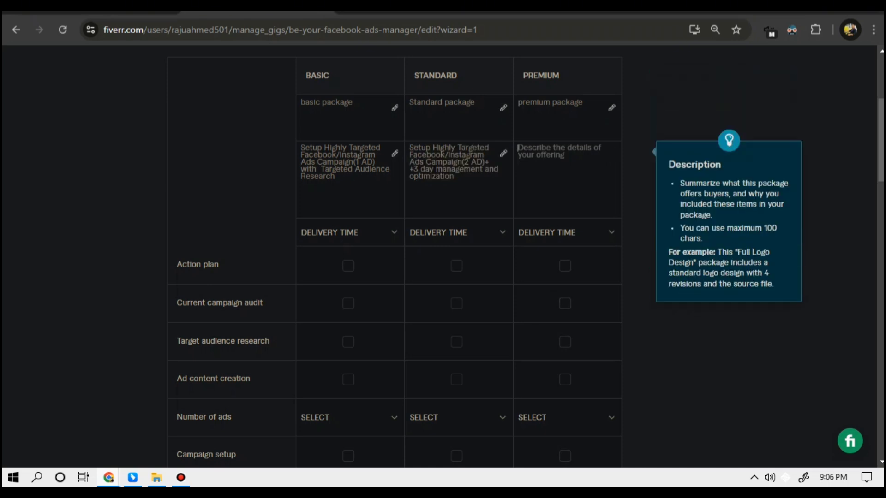
{"action": "type", "text": "Setup Multiple AD set with copy+ Custom Audience +Pixel setup+ Domain verify +Fix IOS 14.5+7Day MGMT"}
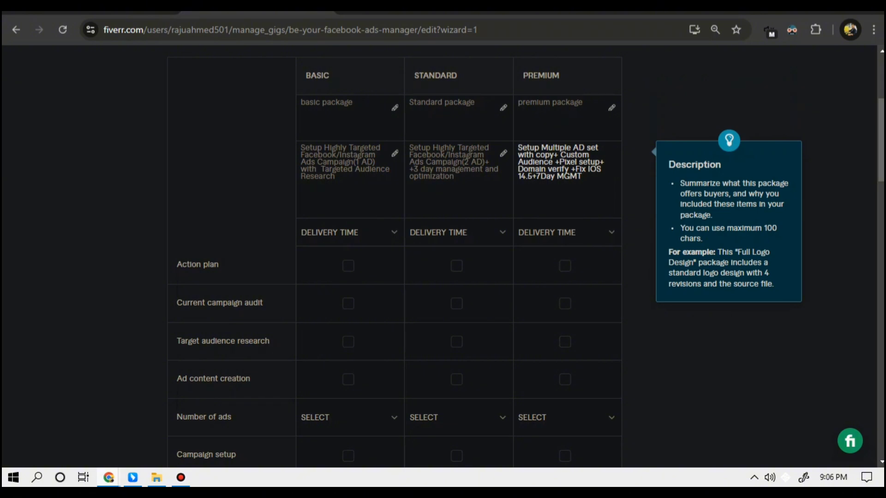
Set the delivery times to 2 days for basic, 3 days for standard and 5 days for premium.
{"action": "left_click", "coordinate": [349, 232]}
{"action": "left_click", "coordinate": [353, 320]}
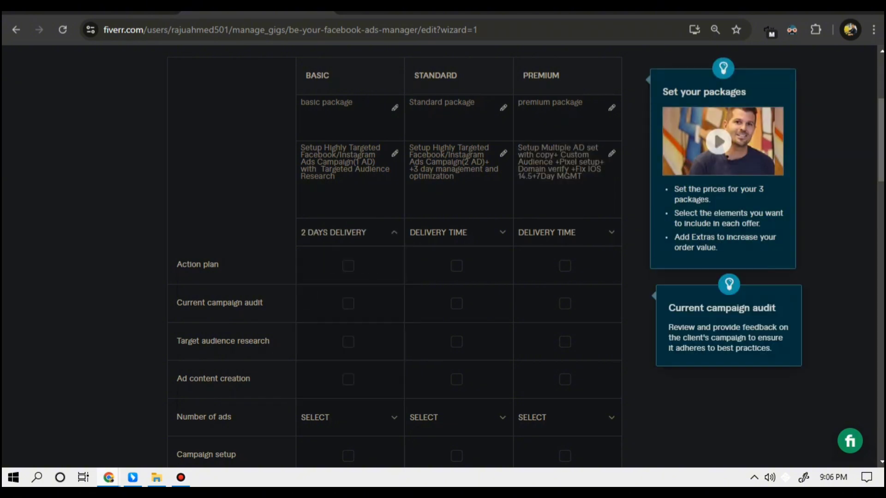
{"action": "left_click", "coordinate": [457, 233]}
{"action": "left_click", "coordinate": [462, 354]}
{"action": "left_click", "coordinate": [565, 232]}
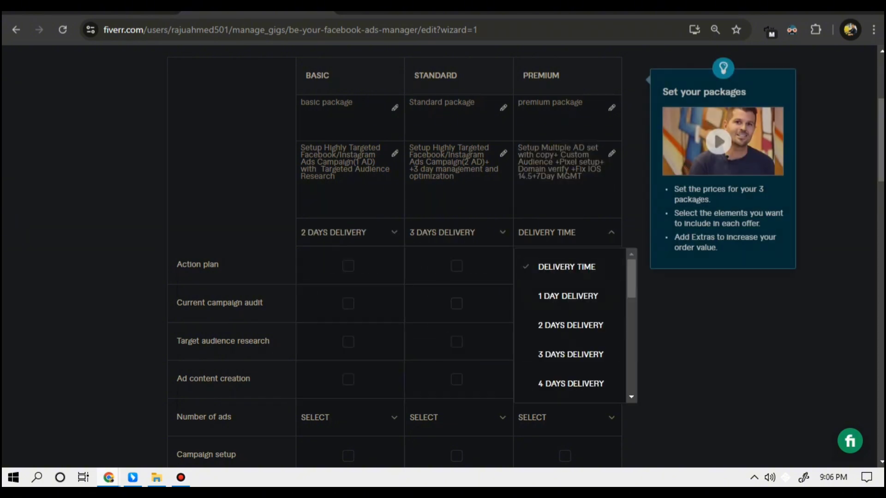
{"action": "scroll", "coordinate": [570, 354], "scroll_direction": "down", "scroll_amount": 1}
{"action": "left_click", "coordinate": [571, 355]}
Include the action plan in all three packages and target audience research in only the standard and premium packages.
{"action": "left_click", "coordinate": [348, 266]}
{"action": "left_click", "coordinate": [457, 266]}
{"action": "left_click", "coordinate": [565, 266]}
{"action": "scroll", "coordinate": [565, 266], "scroll_direction": "down", "scroll_amount": 2}
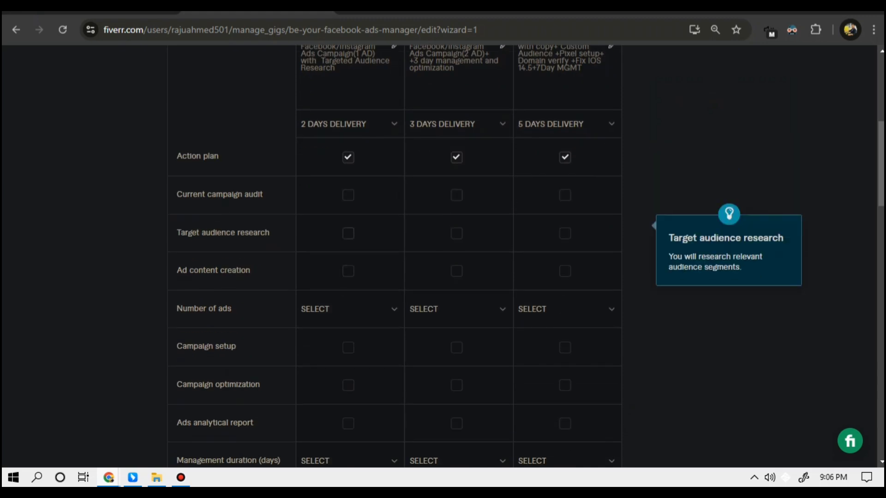
{"action": "left_click", "coordinate": [348, 233]}
{"action": "left_click", "coordinate": [456, 233]}
{"action": "left_click", "coordinate": [566, 233]}
{"action": "left_click", "coordinate": [348, 233]}
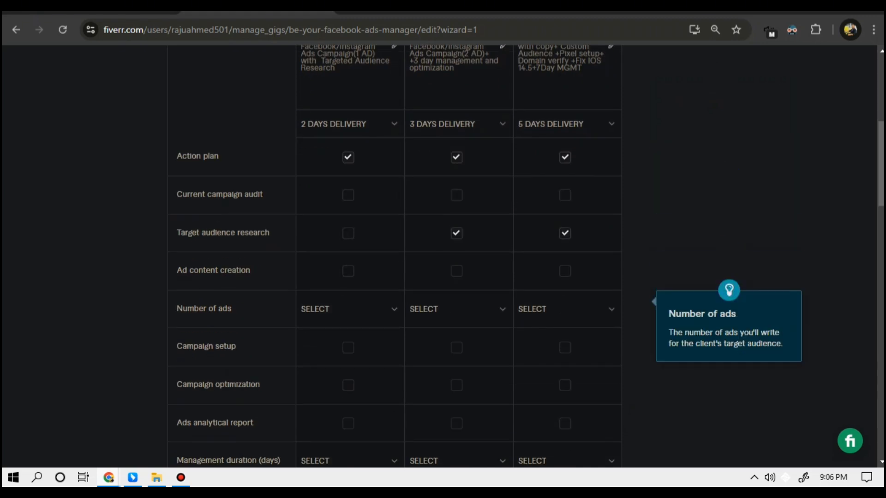
Set the number of ads to 1 for basic, 3 for standard and 5 for premium.
{"action": "left_click", "coordinate": [348, 309]}
{"action": "left_click", "coordinate": [323, 186]}
{"action": "left_click", "coordinate": [456, 309]}
{"action": "left_click", "coordinate": [431, 244]}
{"action": "left_click", "coordinate": [565, 309]}
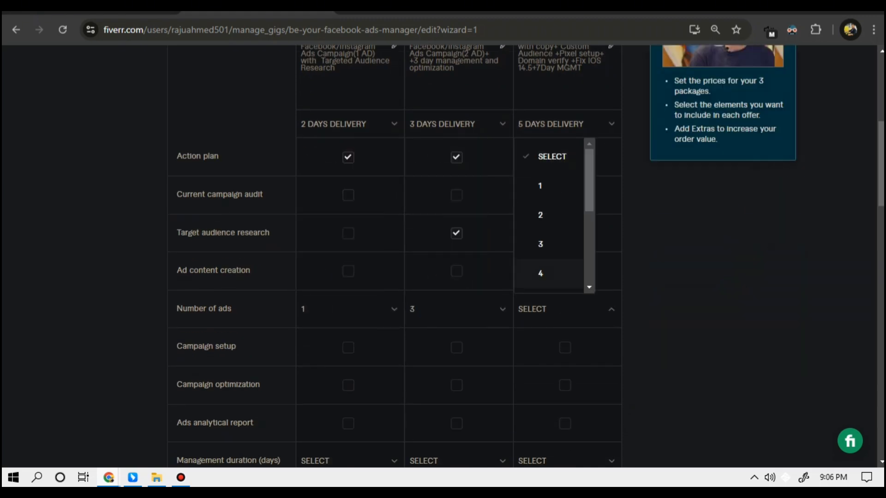
{"action": "scroll", "coordinate": [549, 231], "scroll_direction": "down", "scroll_amount": 2}
{"action": "left_click", "coordinate": [540, 194]}
Include campaign setup in the basic, standard and premium packages.
{"action": "scroll", "coordinate": [540, 194], "scroll_direction": "down", "scroll_amount": 2}
{"action": "left_click", "coordinate": [348, 238]}
{"action": "left_click", "coordinate": [457, 239]}
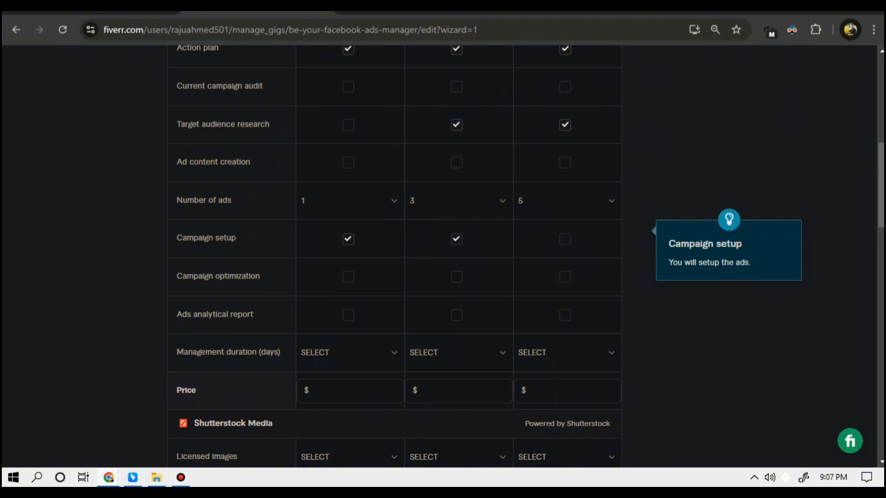
{"action": "left_click", "coordinate": [565, 239]}
Include campaign optimization and the ads analytical report in the standard and premium packages.
{"action": "left_click", "coordinate": [457, 277]}
{"action": "left_click", "coordinate": [565, 277]}
{"action": "left_click", "coordinate": [456, 316]}
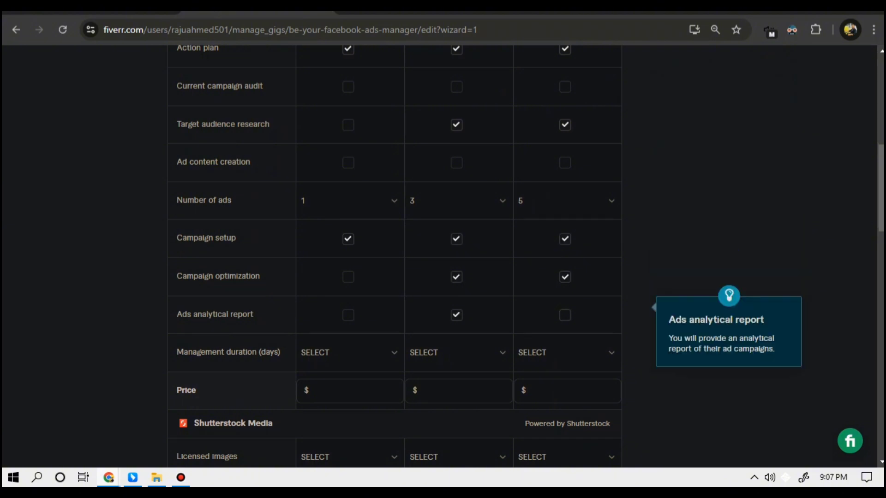
{"action": "left_click", "coordinate": [565, 315]}
Set the three packages' management durations to 3, 5 and 7 days and their prices to $10, $30 and $90.
{"action": "left_click", "coordinate": [348, 353]}
{"action": "left_click", "coordinate": [326, 289]}
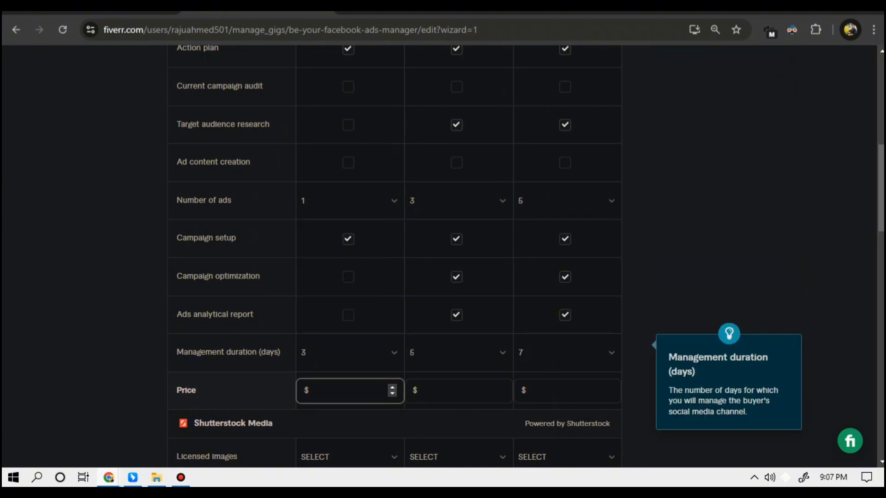
{"action": "type", "text": "10"}
{"action": "left_click", "coordinate": [457, 391]}
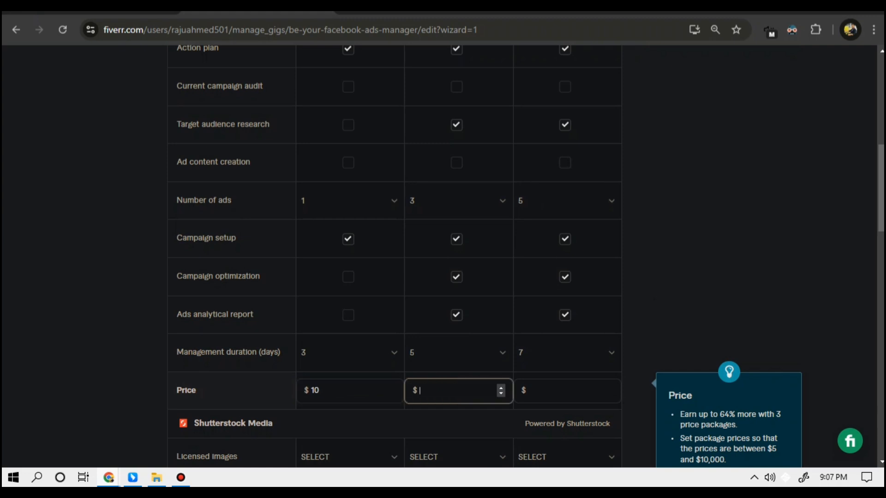
{"action": "type", "text": "30"}
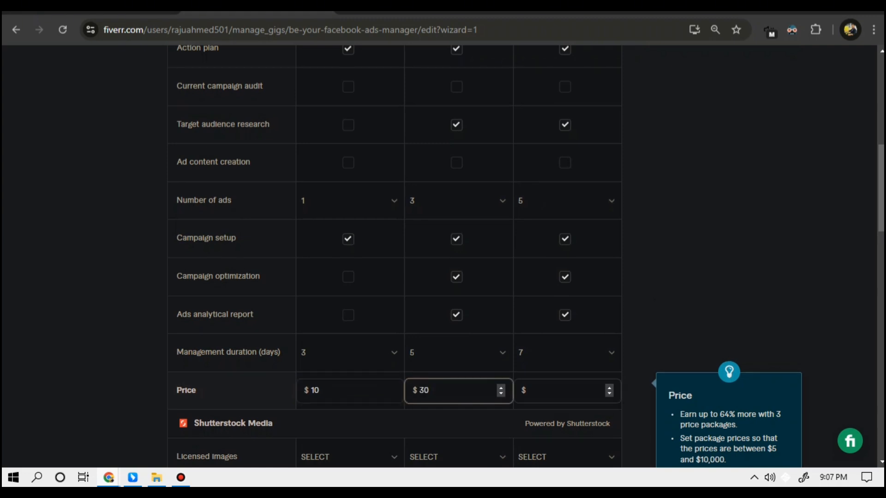
{"action": "left_click", "coordinate": [566, 391]}
{"action": "type", "text": "90"}
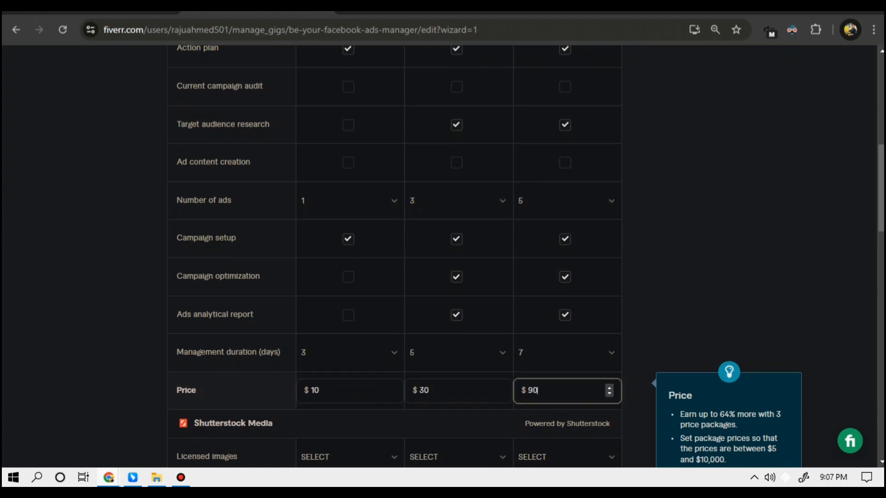
Enable the extra fast delivery service and offer the basic package in 1 day for an extra $5.
{"action": "scroll", "coordinate": [395, 256], "scroll_direction": "down", "scroll_amount": 2}
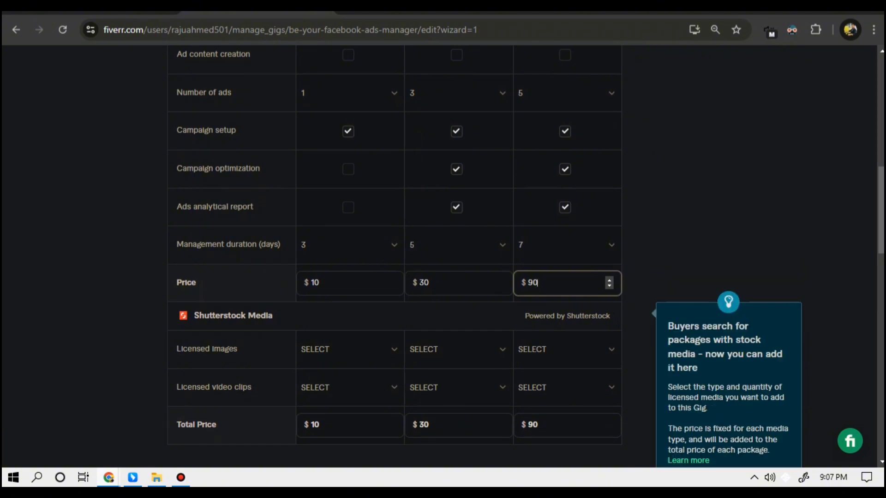
{"action": "scroll", "coordinate": [394, 256], "scroll_direction": "down", "scroll_amount": 5}
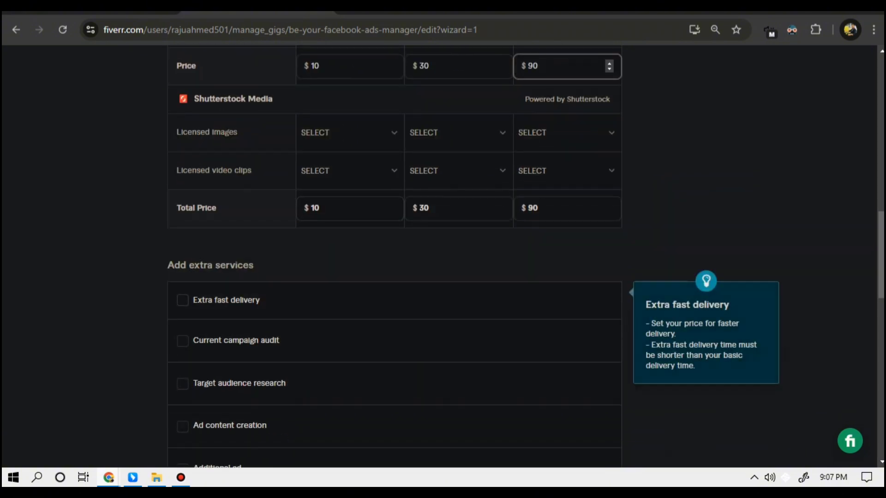
{"action": "left_click", "coordinate": [183, 300]}
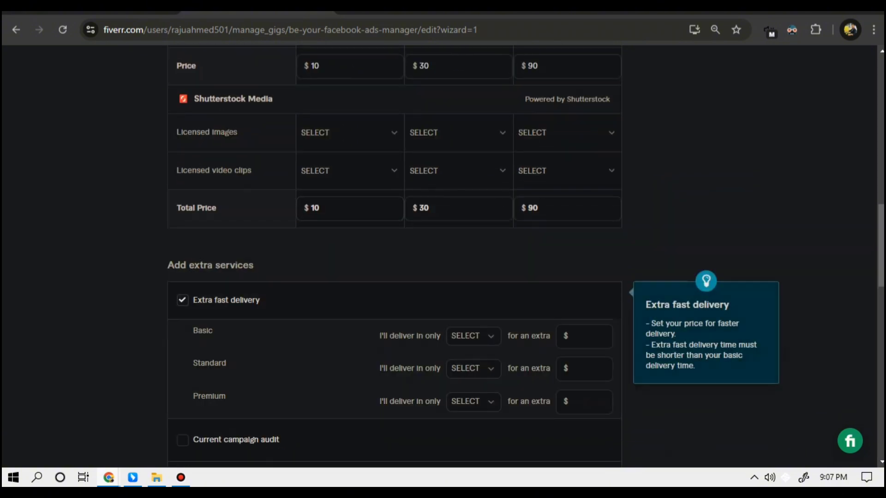
{"action": "left_click", "coordinate": [473, 336]}
{"action": "left_click", "coordinate": [482, 212]}
{"action": "left_click", "coordinate": [576, 336]}
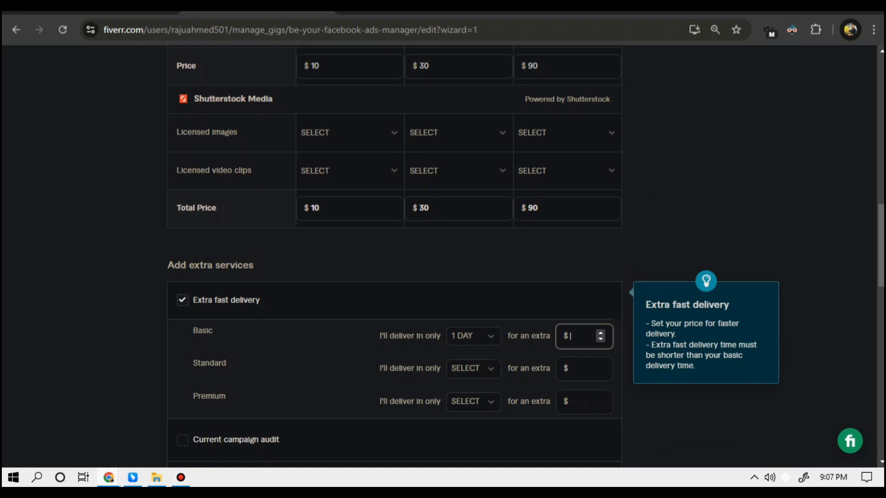
{"action": "type", "text": "5"}
Offer extra fast delivery of the standard package in 2 days for an extra $10.
{"action": "left_click", "coordinate": [473, 368]}
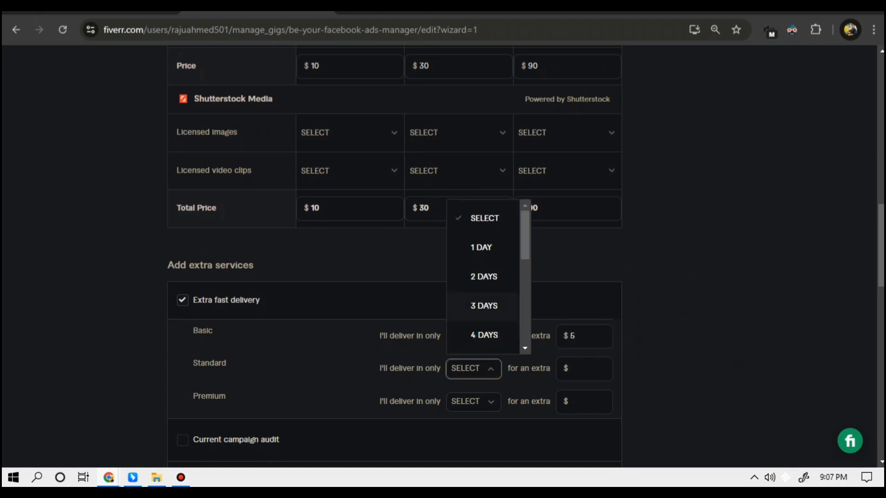
{"action": "left_click", "coordinate": [484, 276]}
{"action": "left_click", "coordinate": [581, 368]}
{"action": "type", "text": "1"}
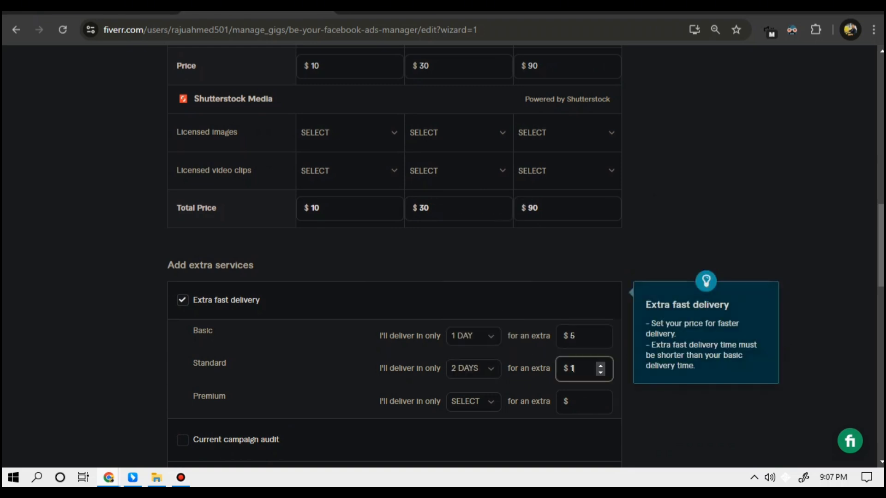
{"action": "type", "text": "0"}
Offer extra fast delivery of the premium package in 4 days for an extra $30.
{"action": "left_click", "coordinate": [473, 402]}
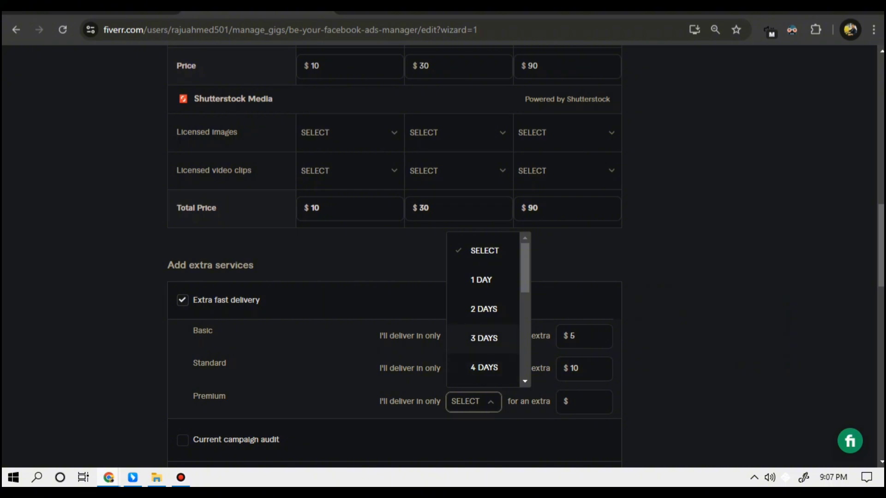
{"action": "left_click", "coordinate": [484, 367]}
{"action": "left_click", "coordinate": [574, 401]}
{"action": "type", "text": "3"}
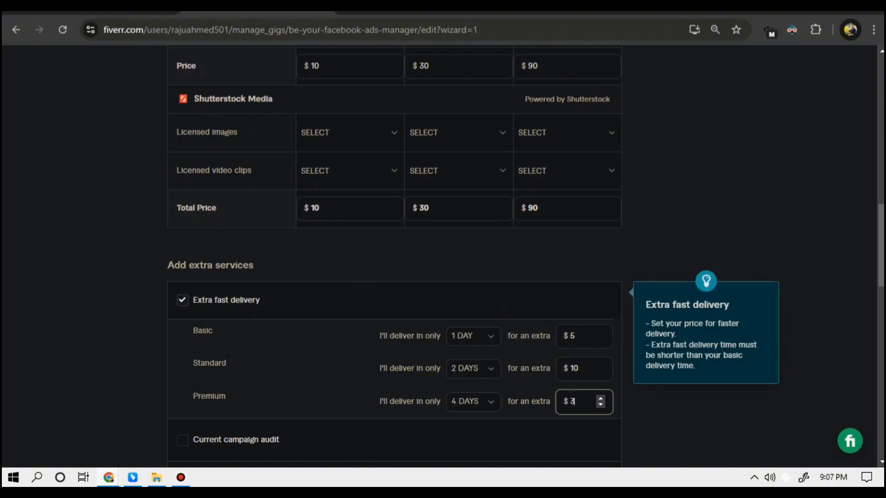
{"action": "type", "text": "0"}
Review the scope and pricing entries, then save them and continue to the description and FAQ stage.
{"action": "scroll", "coordinate": [394, 259], "scroll_direction": "down", "scroll_amount": 6}
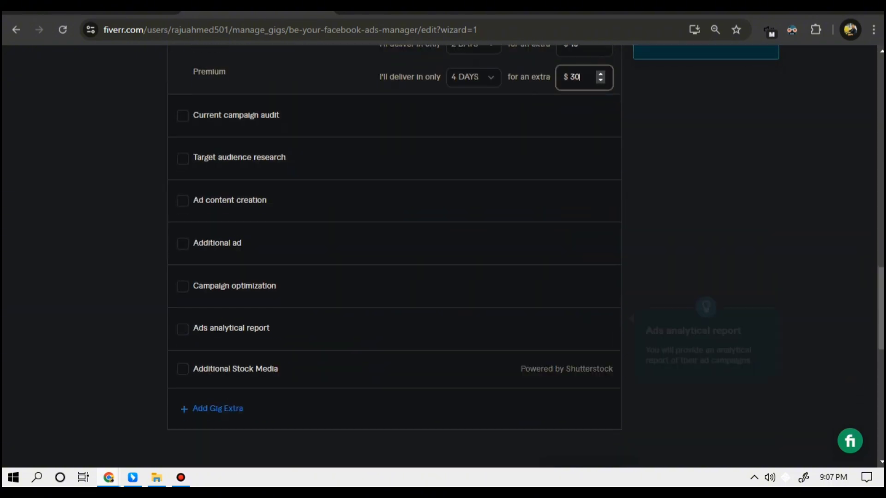
{"action": "scroll", "coordinate": [395, 258], "scroll_direction": "up", "scroll_amount": 10}
{"action": "scroll", "coordinate": [394, 258], "scroll_direction": "up", "scroll_amount": 11}
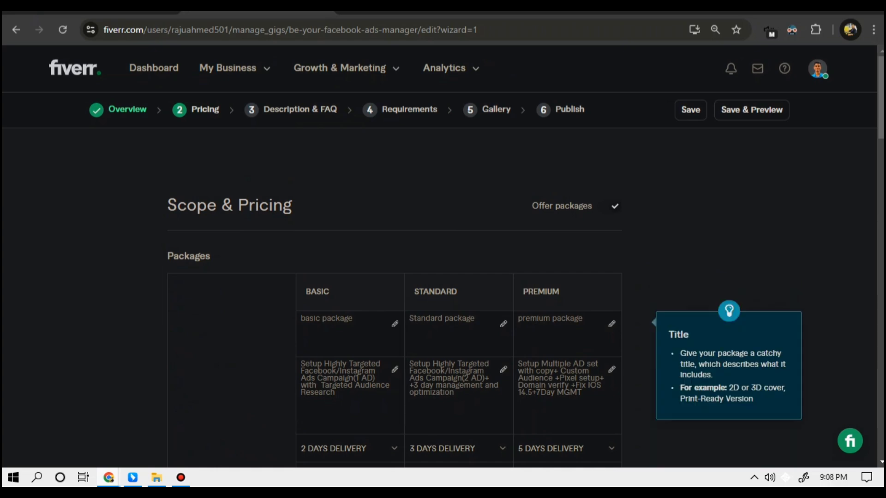
{"action": "scroll", "coordinate": [394, 258], "scroll_direction": "down", "scroll_amount": 10}
{"action": "scroll", "coordinate": [394, 258], "scroll_direction": "down", "scroll_amount": 15}
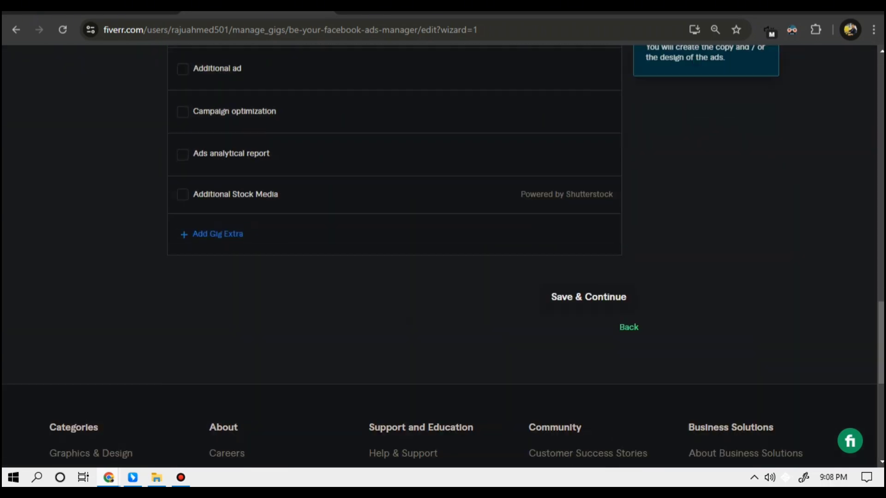
{"action": "left_click", "coordinate": [588, 256]}
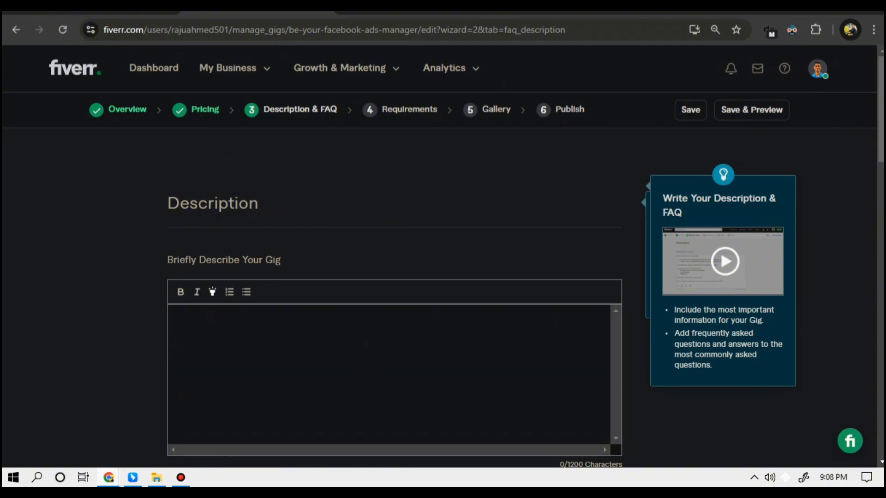
Paste the prepared Facebook ads campaign text into the gig description.
{"action": "scroll", "coordinate": [394, 258], "scroll_direction": "down", "scroll_amount": 2}
{"action": "left_click", "coordinate": [177, 209]}
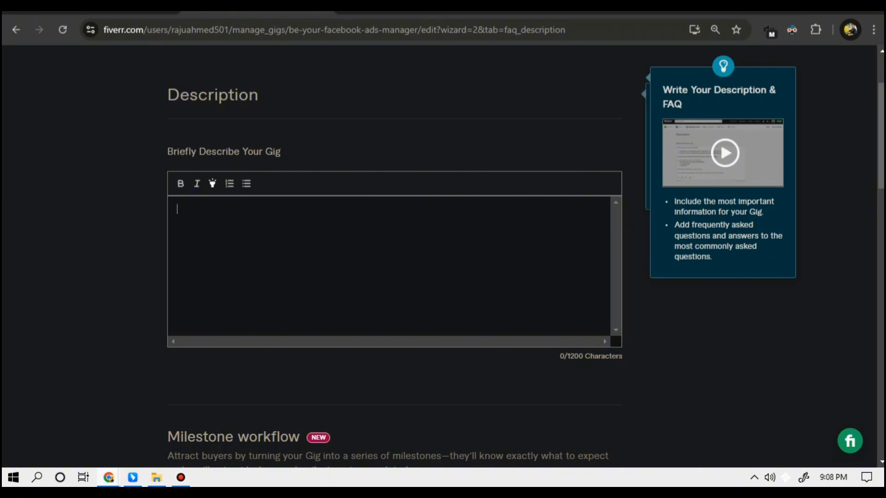
{"action": "key", "text": "ctrl+v"}
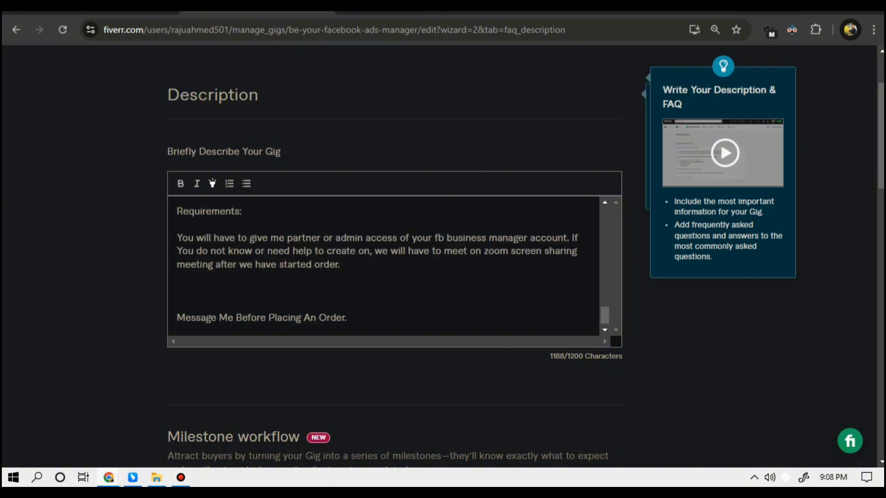
Bold and highlight "Facebook Ads Campaign ?" and bold "Sales, Traffic, Leads & Engagement." in the description's opening lines.
{"action": "scroll", "coordinate": [388, 267], "scroll_direction": "up", "scroll_amount": 12}
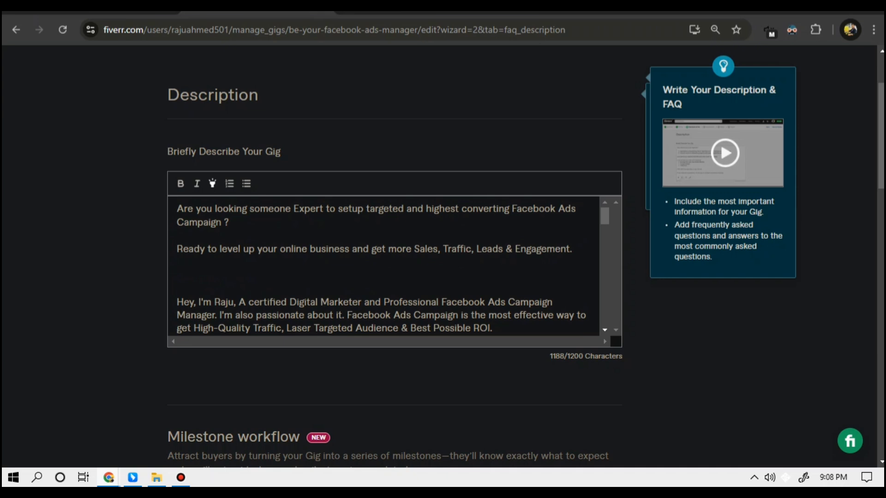
{"action": "left_click_drag", "start_coordinate": [511, 209], "coordinate": [229, 223]}
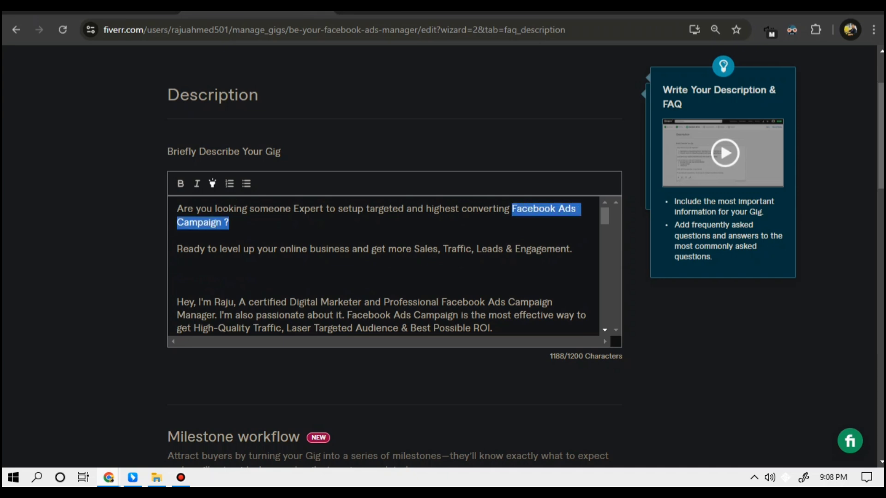
{"action": "key", "text": "ctrl+b"}
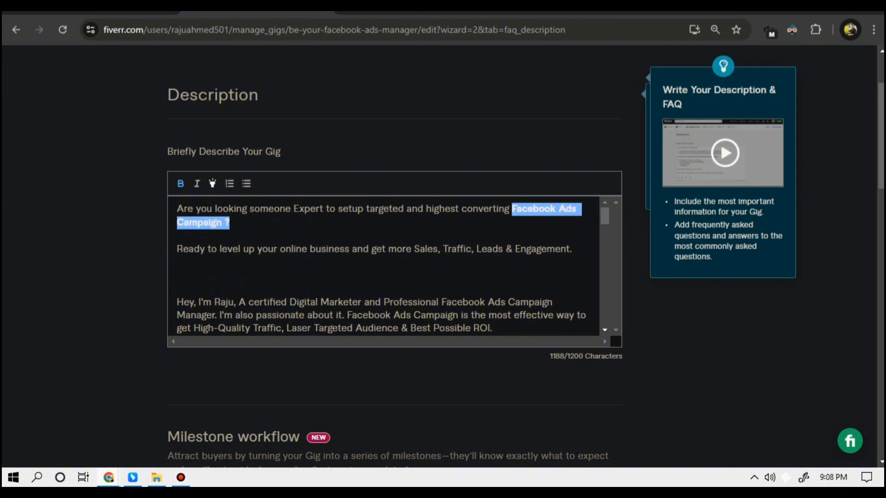
{"action": "left_click_drag", "start_coordinate": [414, 249], "coordinate": [572, 249]}
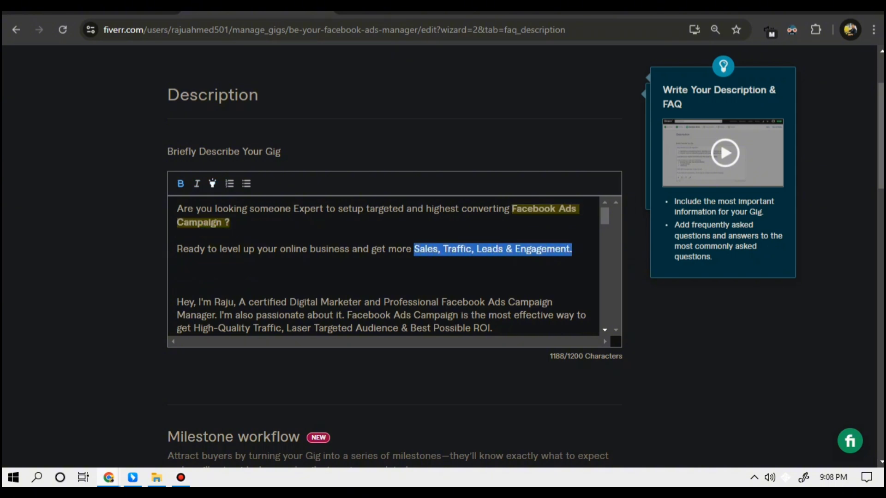
{"action": "key", "text": "ctrl+b"}
{"action": "left_click", "coordinate": [177, 276]}
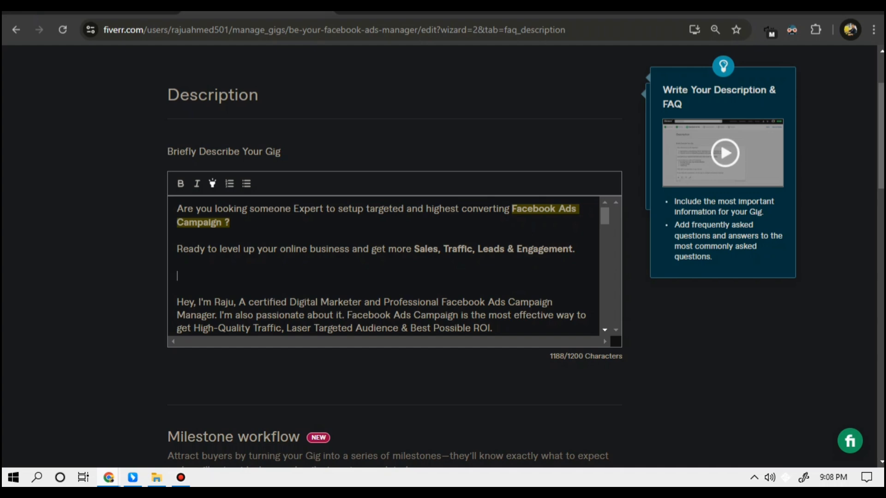
Review the rest of the gig description and look over the Frequently Asked Questions section.
{"action": "scroll", "coordinate": [384, 267], "scroll_direction": "down", "scroll_amount": 4}
{"action": "scroll", "coordinate": [384, 267], "scroll_direction": "down", "scroll_amount": 10}
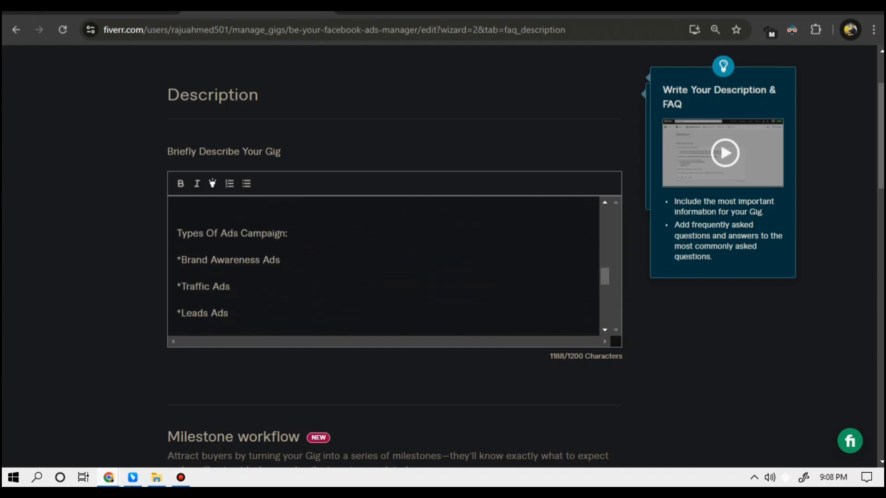
{"action": "scroll", "coordinate": [384, 267], "scroll_direction": "down", "scroll_amount": 3}
{"action": "scroll", "coordinate": [384, 267], "scroll_direction": "up", "scroll_amount": 3}
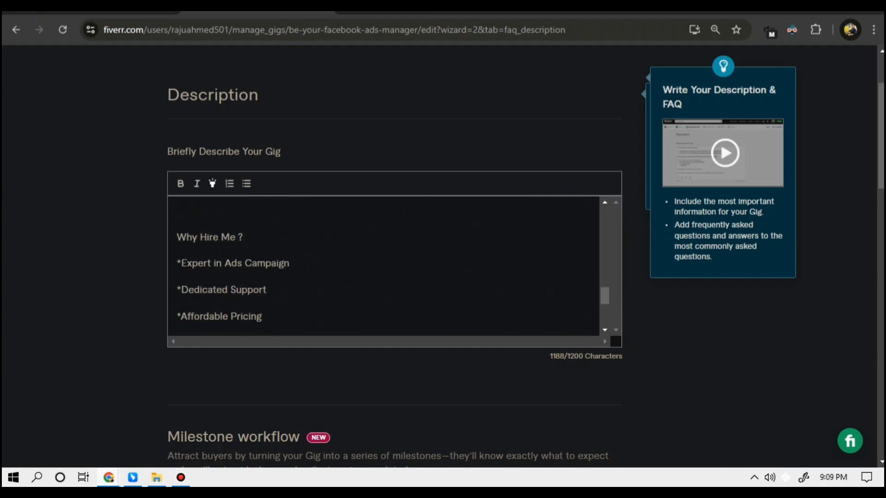
{"action": "scroll", "coordinate": [384, 267], "scroll_direction": "down", "scroll_amount": 4}
{"action": "scroll", "coordinate": [384, 267], "scroll_direction": "down", "scroll_amount": 10}
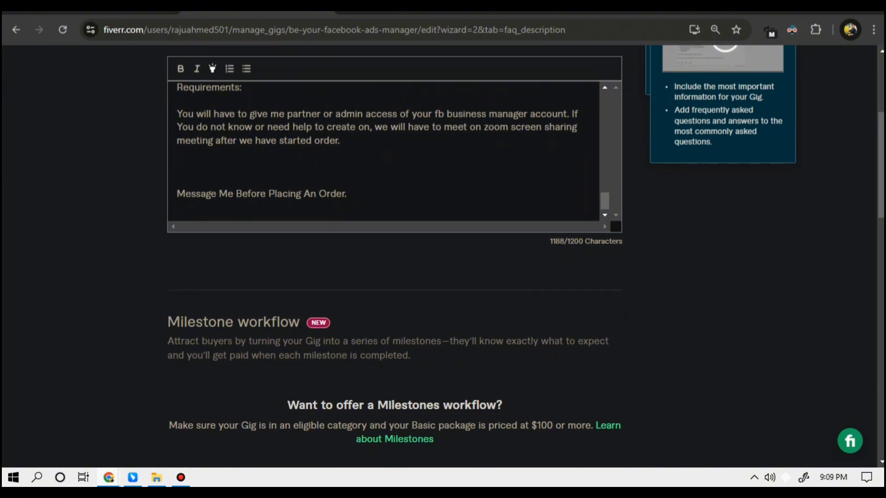
{"action": "scroll", "coordinate": [383, 266], "scroll_direction": "down", "scroll_amount": 2}
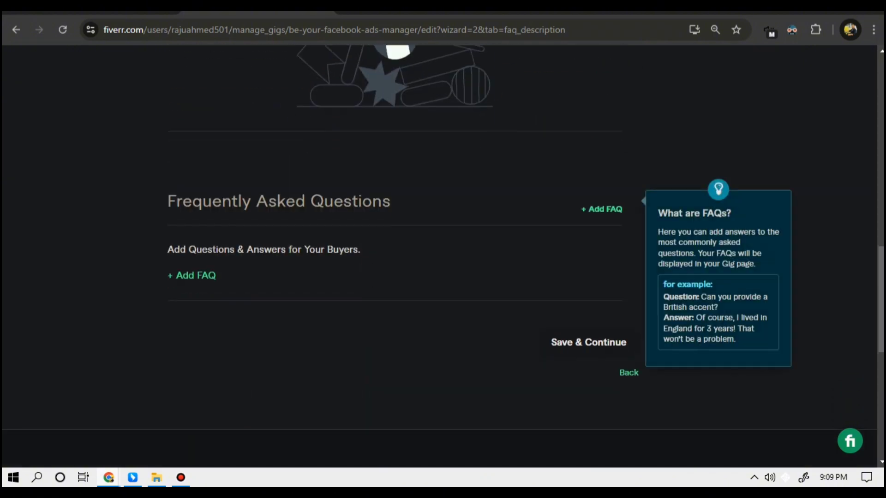
{"action": "left_click_drag", "start_coordinate": [167, 202], "coordinate": [390, 201]}
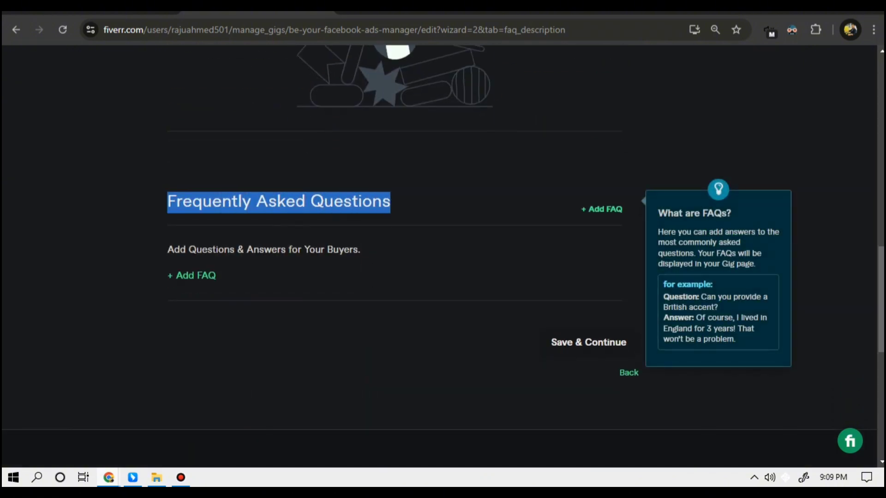
Add the FAQ "What is required to run Facebook and Instagram Ads?" with an answer requiring a Facebook Page, website link, Business Account access and product image or vedio.
{"action": "left_click", "coordinate": [394, 203]}
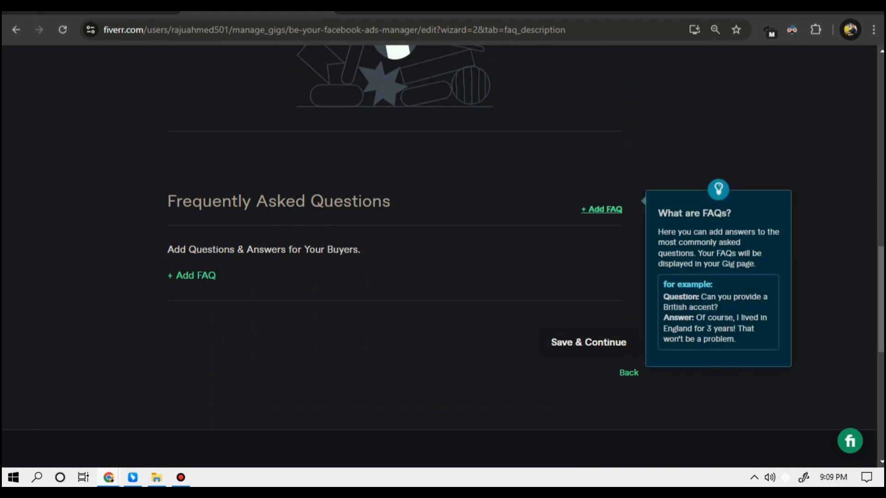
{"action": "left_click", "coordinate": [601, 209]}
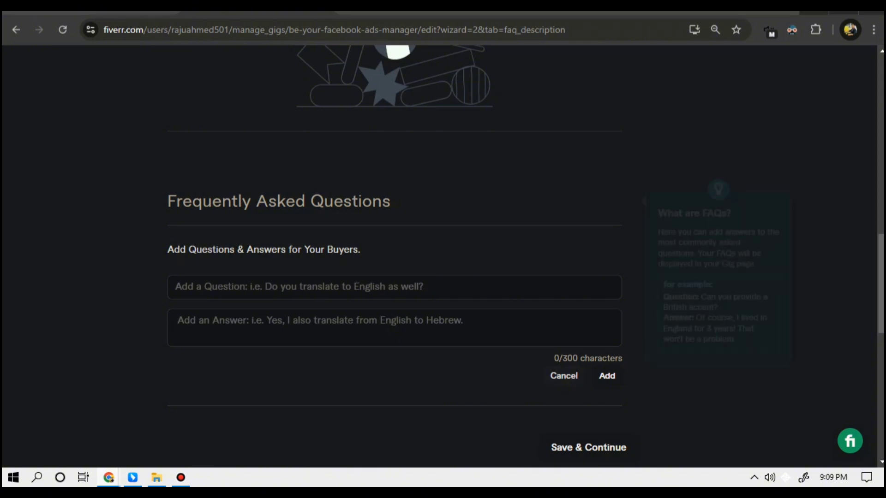
{"action": "left_click", "coordinate": [394, 287]}
{"action": "type", "text": "What is required to run Facebook and Instagram Ads?"}
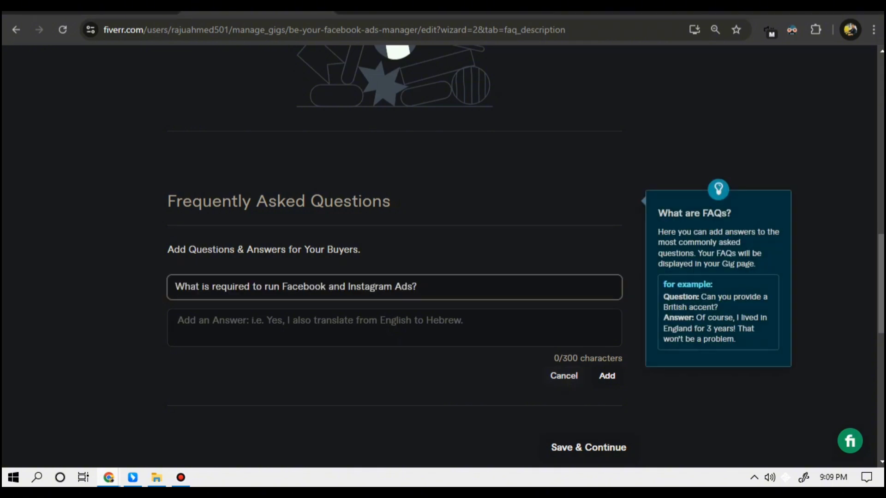
{"action": "key", "text": "alt+Tab"}
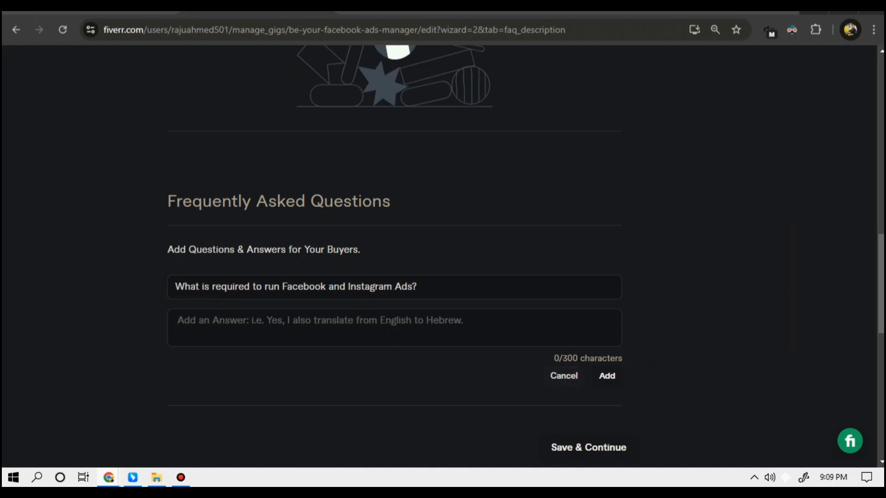
{"action": "left_click", "coordinate": [395, 328]}
{"action": "type", "text": "All that is required to run your Facebook and Instagram ads(Facebook Page, Website Link, Business Account access and Product image or vedio."}
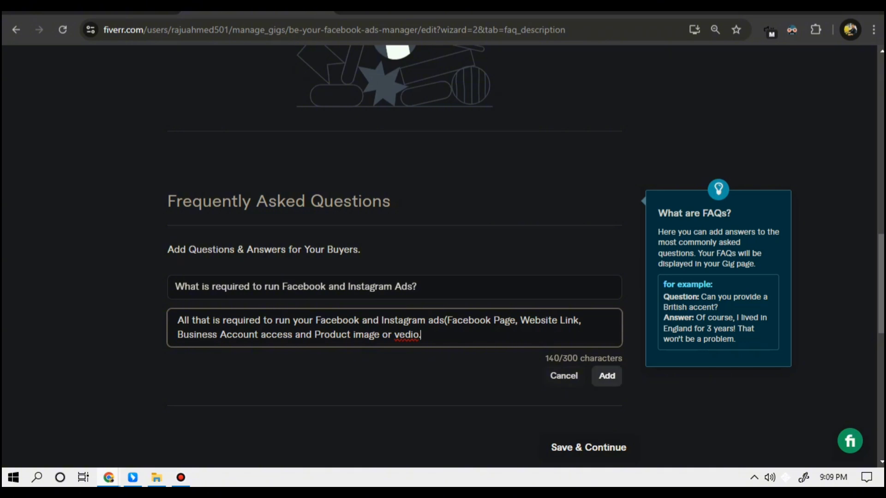
{"action": "left_click", "coordinate": [606, 375]}
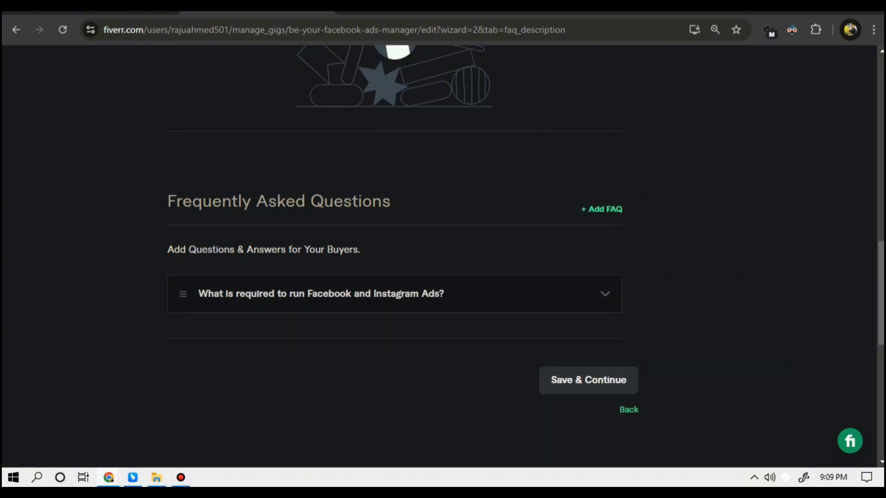
Add the FAQ "Who is responsible for funding the Facebook Ad Spend ?" with its prepared answer, then save and continue to the requirements stage.
{"action": "left_click", "coordinate": [602, 209]}
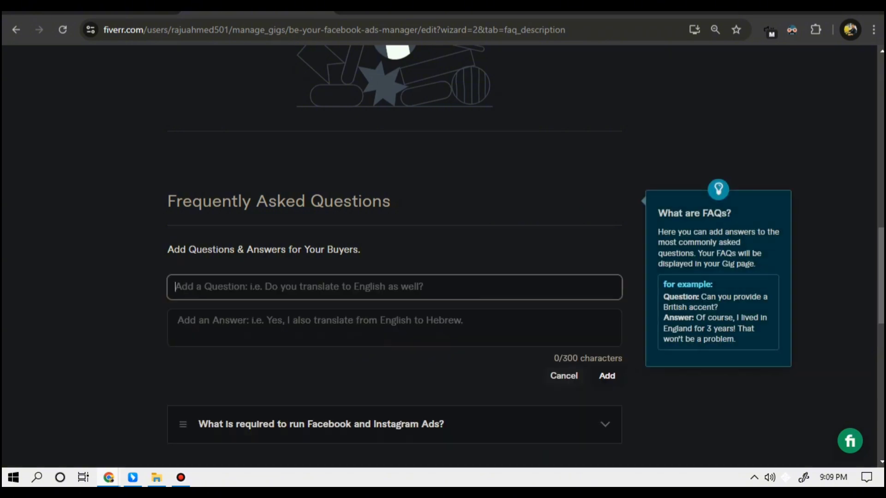
{"action": "key", "text": "alt+Tab"}
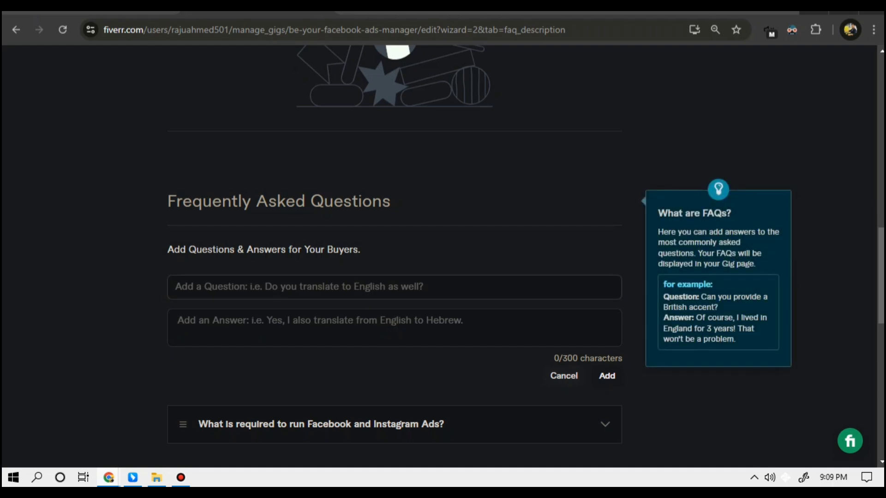
{"action": "key", "text": "alt+Tab"}
{"action": "type", "text": "Who is responsible for funding the Facebook Ad Spend ?"}
{"action": "key", "text": "Tab"}
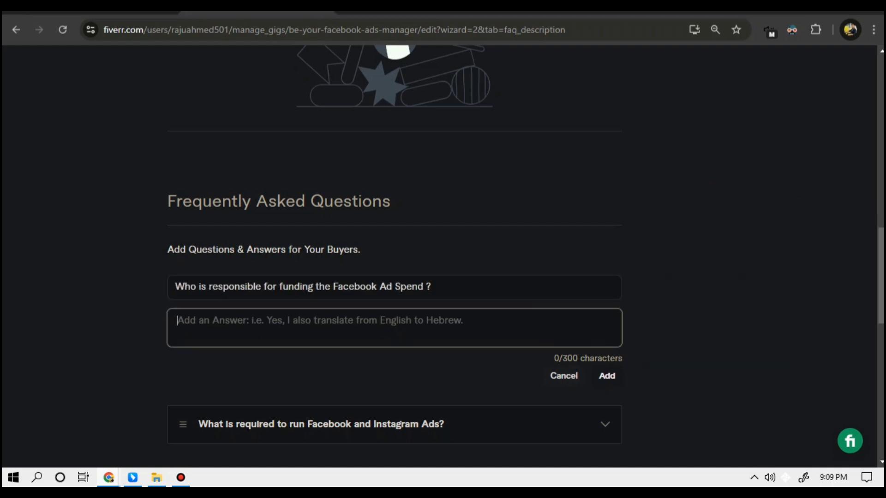
{"action": "key", "text": "alt+Tab"}
{"action": "key", "text": "alt+Tab"}
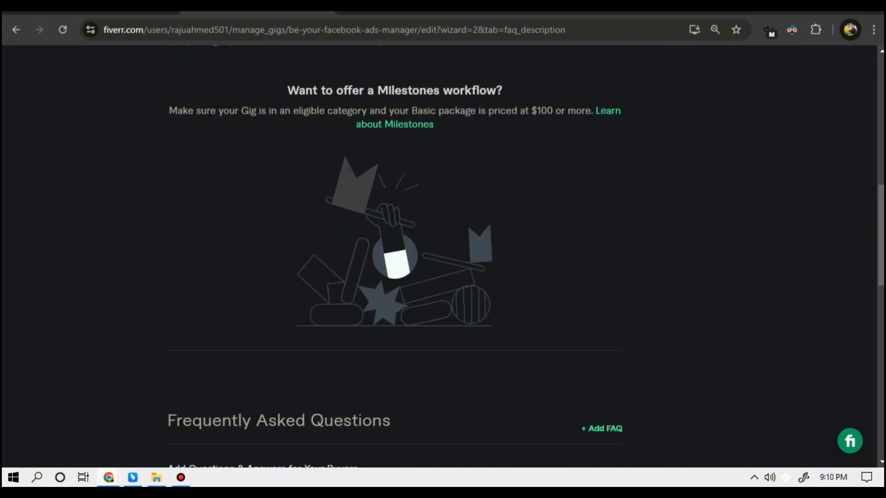
{"action": "scroll", "coordinate": [443, 231], "scroll_direction": "down", "scroll_amount": 9}
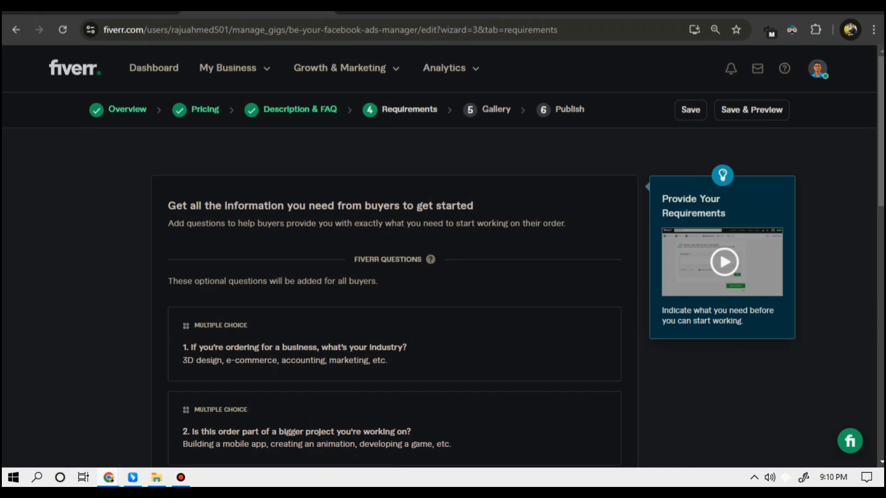
Look over the default buyer questions and start a new required question reading "01.Business Manager 02.Website 03.Product image or vedio".
{"action": "scroll", "coordinate": [443, 254], "scroll_direction": "down", "scroll_amount": 2}
{"action": "left_click_drag", "start_coordinate": [168, 97], "coordinate": [474, 97]}
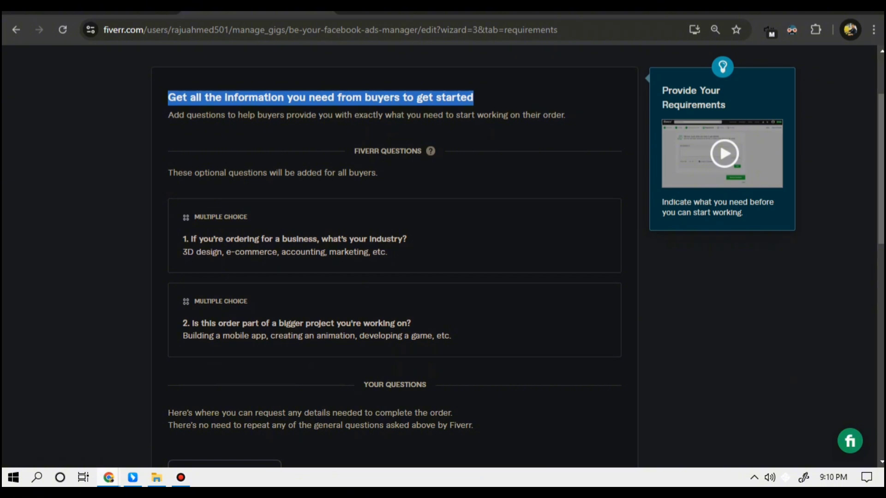
{"action": "scroll", "coordinate": [443, 254], "scroll_direction": "down", "scroll_amount": 2}
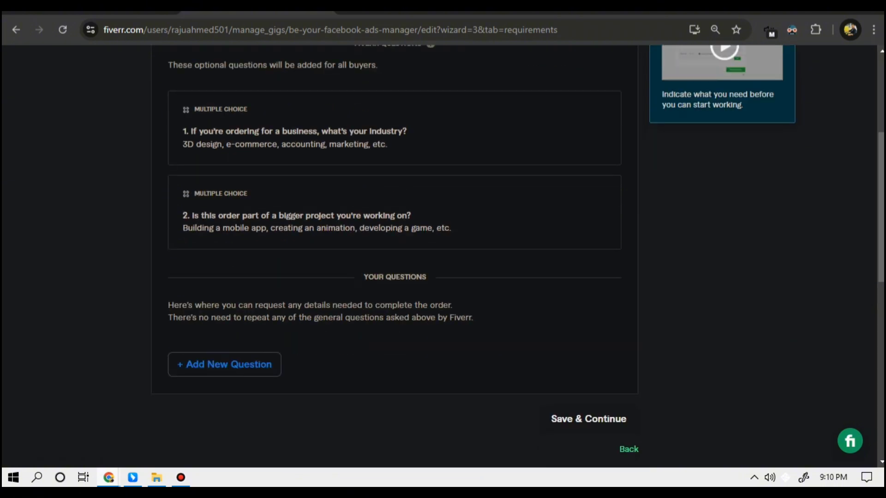
{"action": "scroll", "coordinate": [443, 253], "scroll_direction": "up", "scroll_amount": 2}
{"action": "scroll", "coordinate": [443, 254], "scroll_direction": "down", "scroll_amount": 2}
{"action": "left_click", "coordinate": [224, 364]}
{"action": "scroll", "coordinate": [394, 256], "scroll_direction": "down", "scroll_amount": 2}
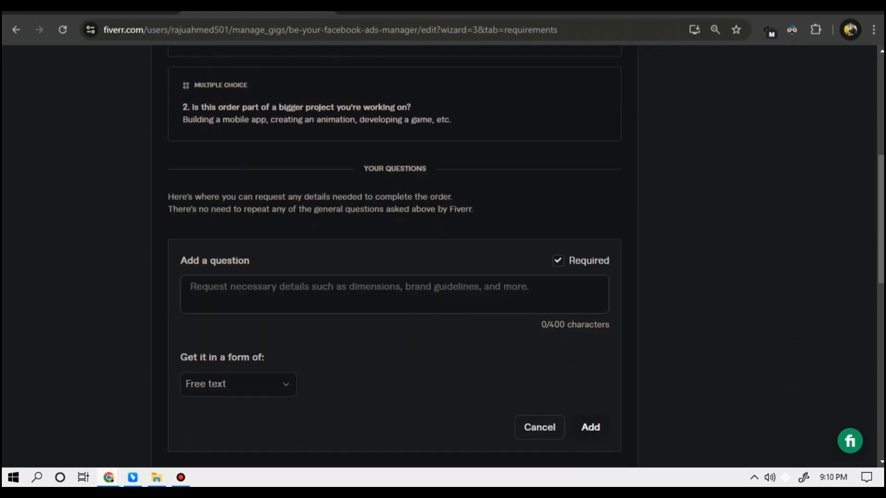
{"action": "left_click", "coordinate": [323, 294]}
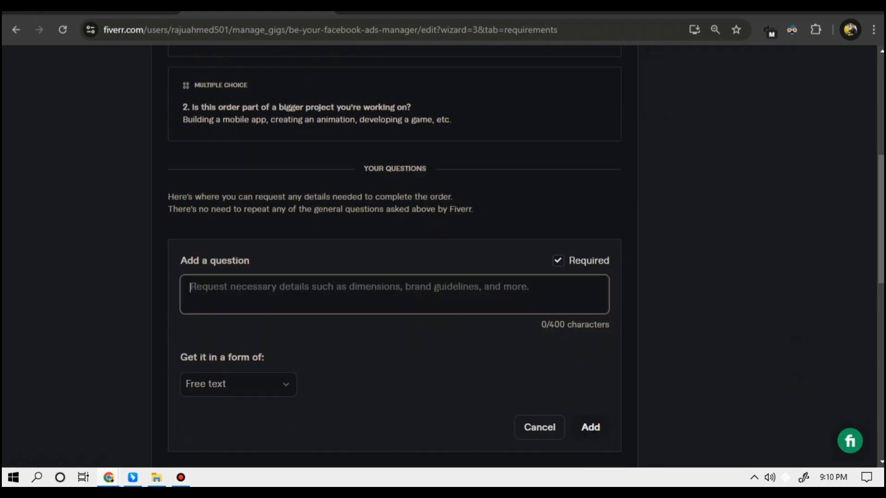
{"action": "key", "text": "alt+Tab"}
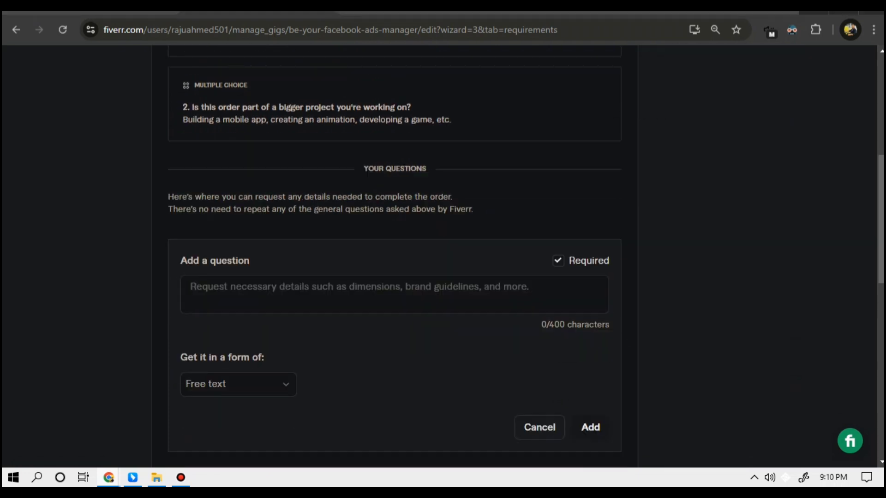
{"action": "key", "text": "alt+Tab"}
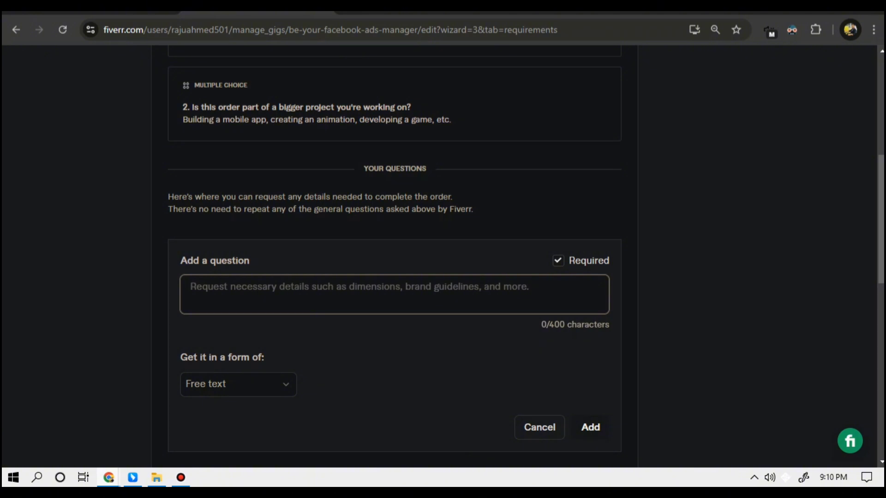
{"action": "type", "text": "01.Business Manager 02.Website 03.Product image or vedio"}
Set the new question's answer form to Attachment and add it to the gig requirements.
{"action": "scroll", "coordinate": [395, 256], "scroll_direction": "down", "scroll_amount": 2}
{"action": "left_click", "coordinate": [238, 276]}
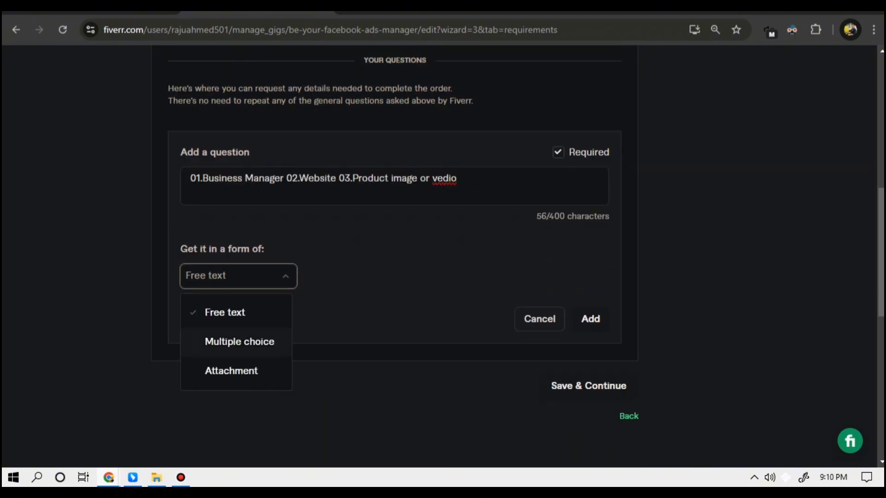
{"action": "left_click", "coordinate": [239, 342]}
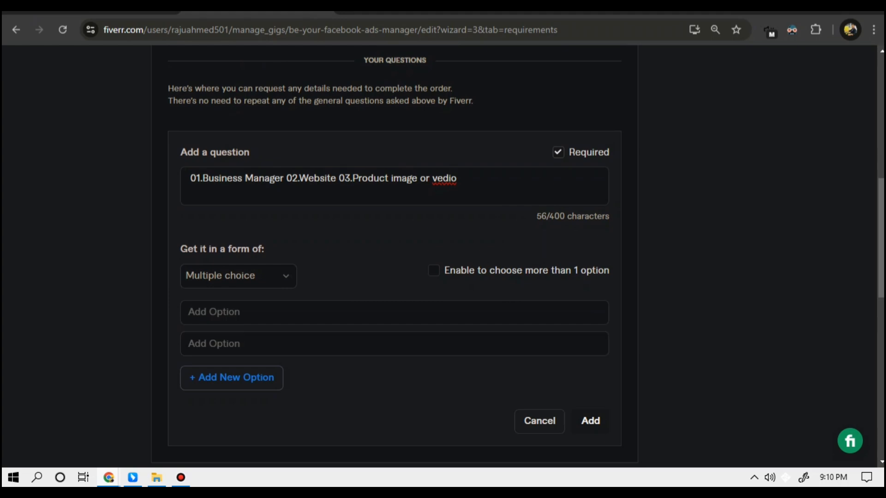
{"action": "left_click", "coordinate": [238, 276]}
{"action": "left_click", "coordinate": [231, 369]}
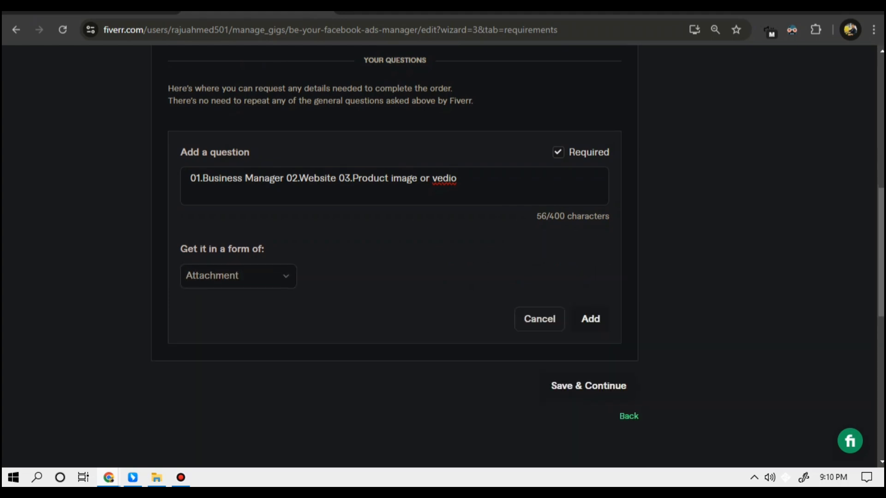
{"action": "left_click", "coordinate": [591, 318]}
Review the completed buyer requirements, then save them and continue to the gallery stage.
{"action": "scroll", "coordinate": [591, 319], "scroll_direction": "up", "scroll_amount": 8}
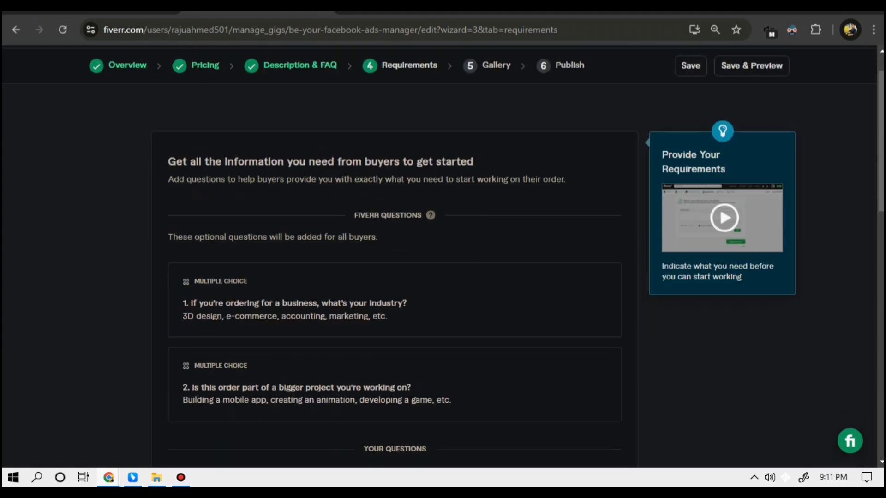
{"action": "scroll", "coordinate": [443, 253], "scroll_direction": "down", "scroll_amount": 8}
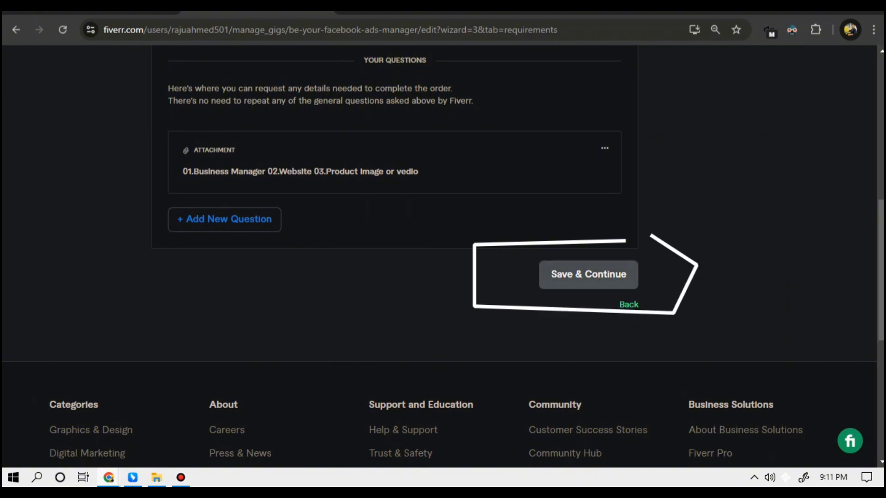
{"action": "left_click", "coordinate": [588, 275]}
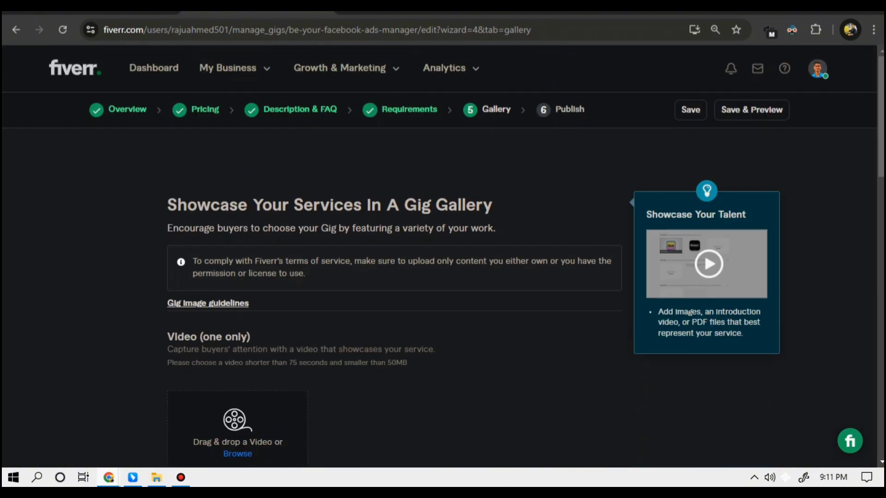
Review the gallery's video, image and document sections, then upload the red "Facebook Ads Campaign Setup" picture from Downloads as the first gig image.
{"action": "scroll", "coordinate": [443, 254], "scroll_direction": "down", "scroll_amount": 2}
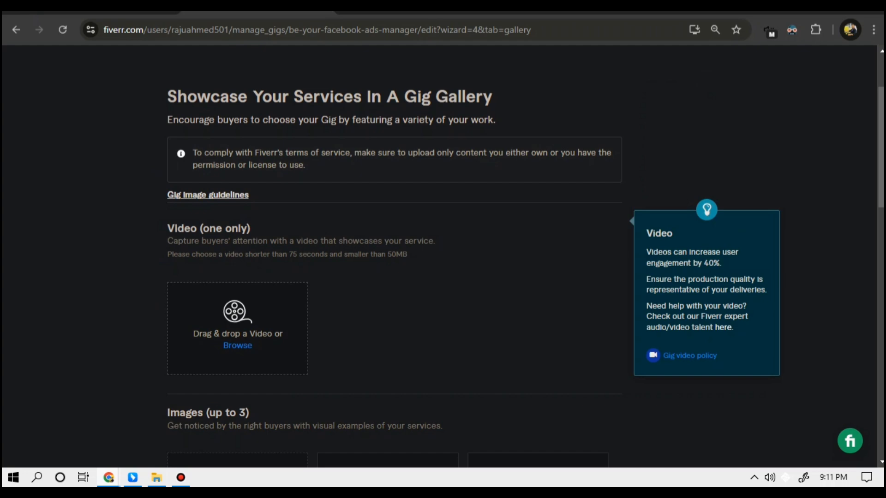
{"action": "scroll", "coordinate": [247, 197], "scroll_direction": "down", "scroll_amount": 4}
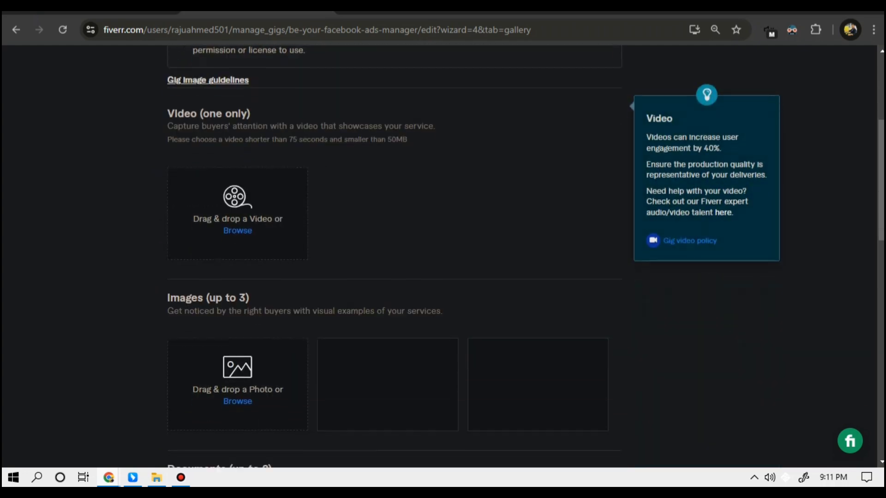
{"action": "left_click_drag", "start_coordinate": [247, 197], "coordinate": [167, 197]}
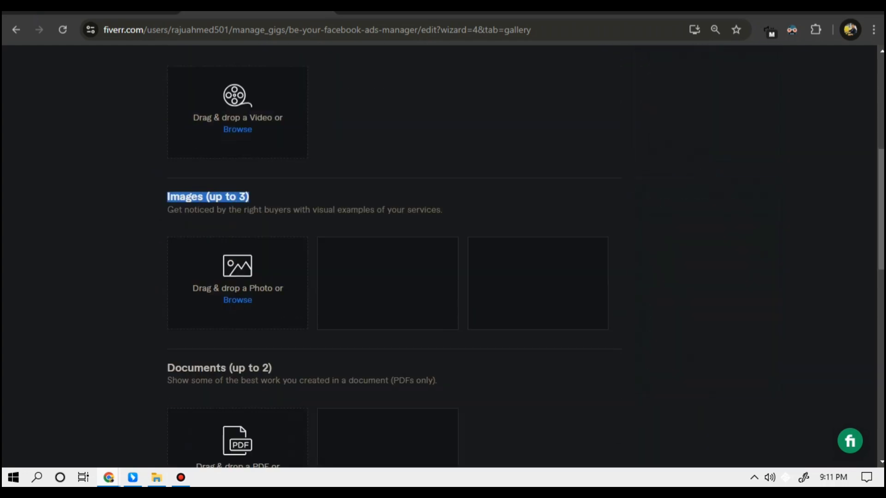
{"action": "left_click_drag", "start_coordinate": [272, 367], "coordinate": [167, 368]}
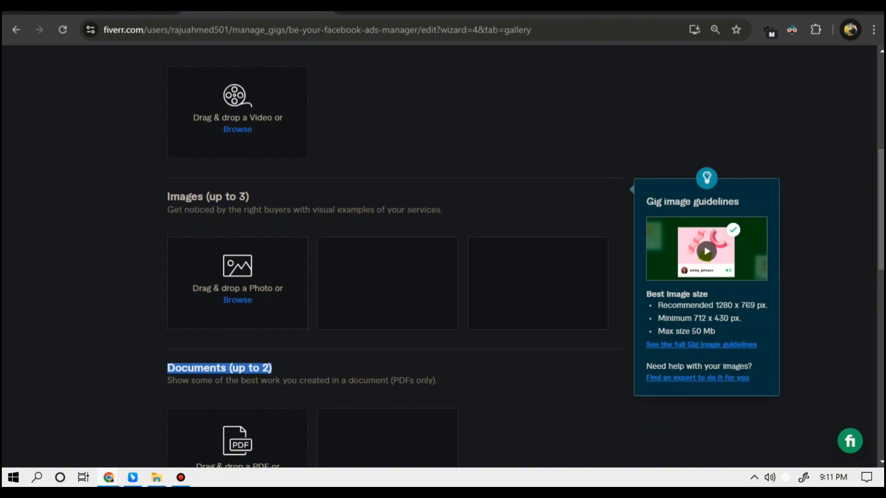
{"action": "left_click", "coordinate": [397, 224]}
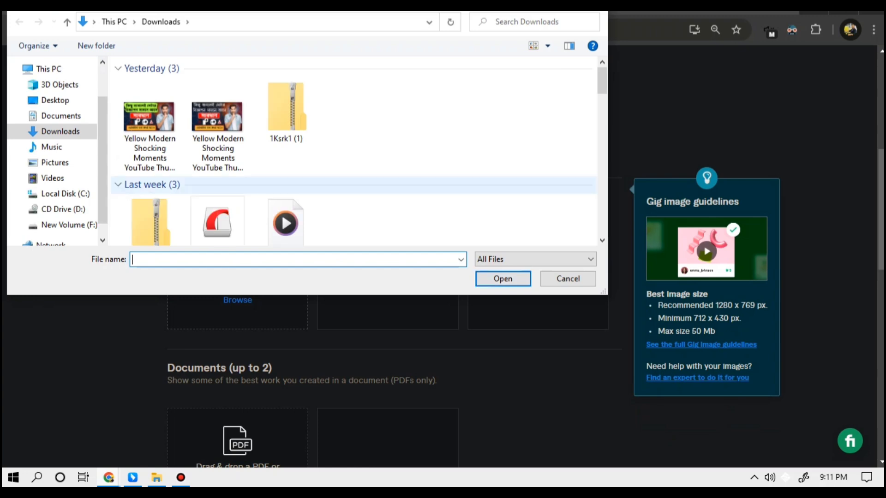
{"action": "scroll", "coordinate": [422, 139], "scroll_direction": "down", "scroll_amount": 10}
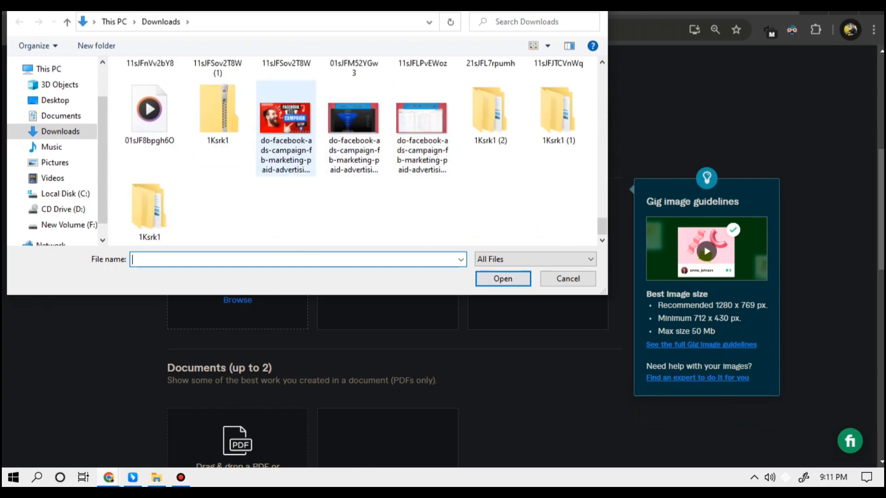
{"action": "left_click", "coordinate": [286, 129]}
{"action": "left_click", "coordinate": [503, 278]}
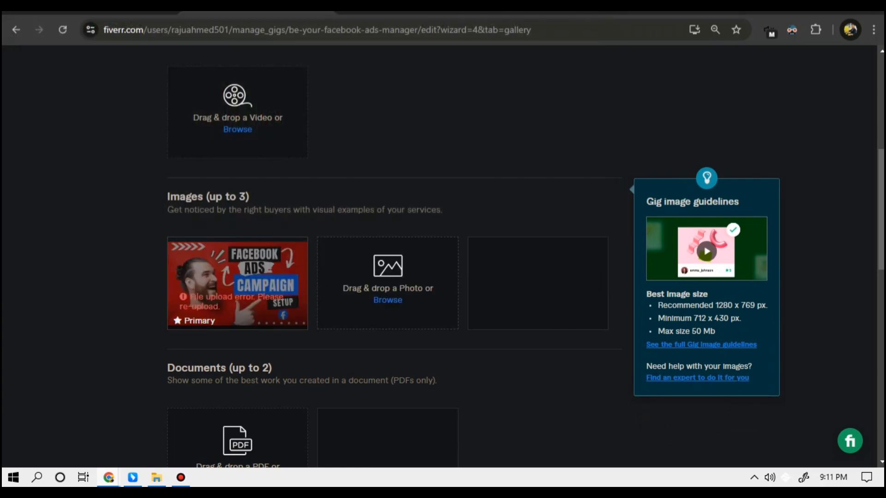
Try to upload the dark blue do-facebook-ads-campaign picture from Downloads as the second gig image.
{"action": "left_click", "coordinate": [387, 300]}
{"action": "scroll", "coordinate": [423, 139], "scroll_direction": "down", "scroll_amount": 15}
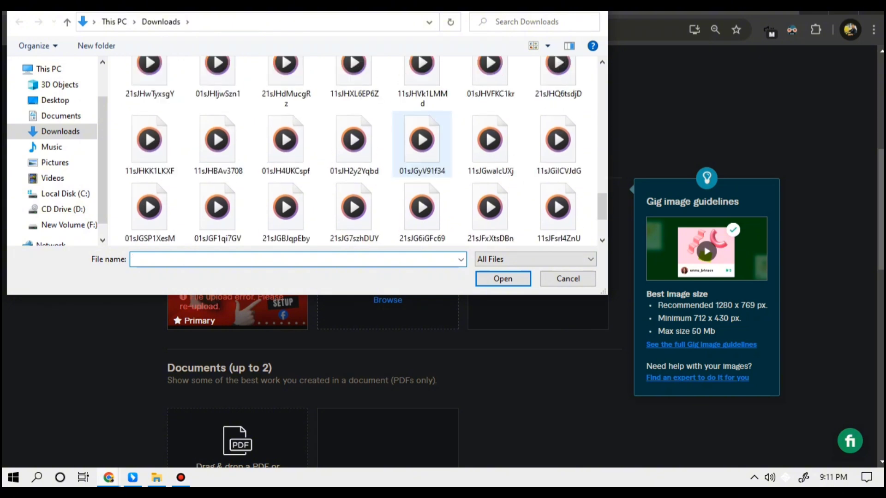
{"action": "left_click", "coordinate": [360, 126]}
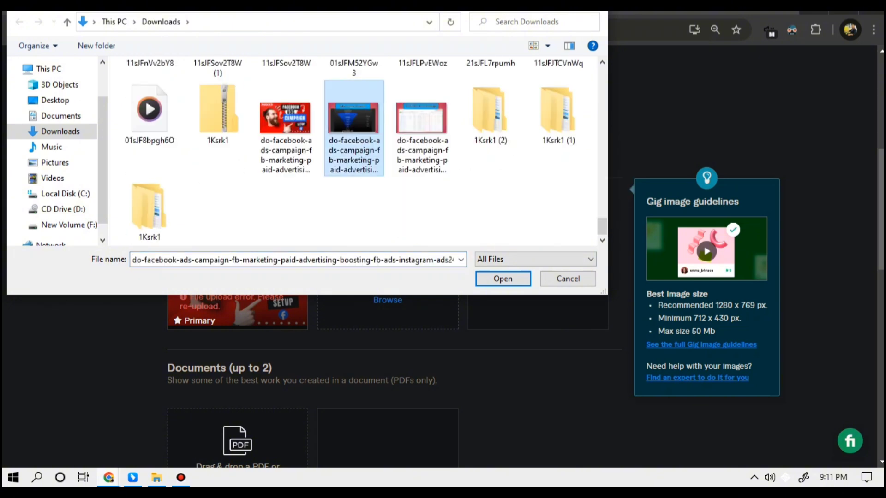
{"action": "left_click", "coordinate": [502, 278]}
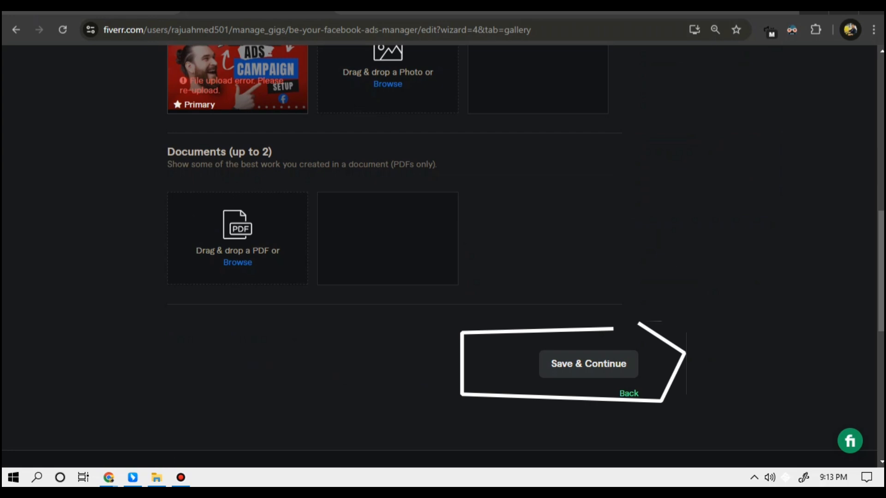
Save the gallery, continue to the publish stage, and review its U.S. person tax declaration and publishing option.
{"action": "left_click", "coordinate": [588, 364]}
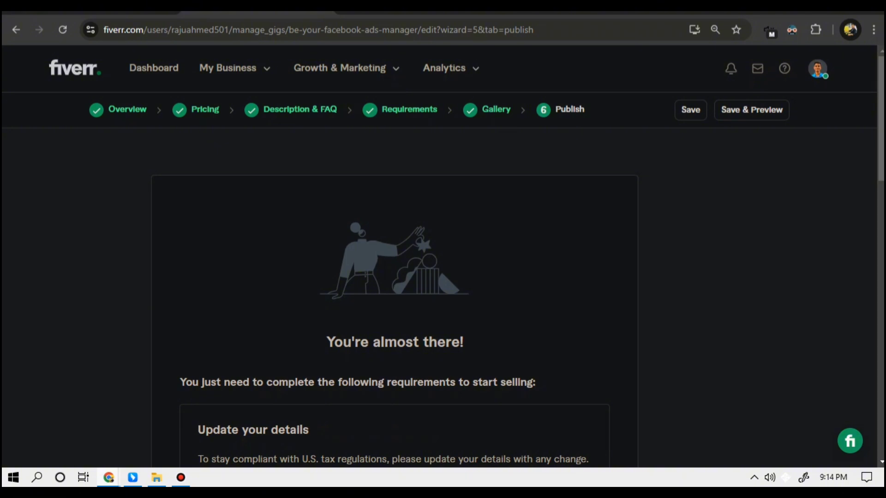
{"action": "scroll", "coordinate": [394, 254], "scroll_direction": "down", "scroll_amount": 5}
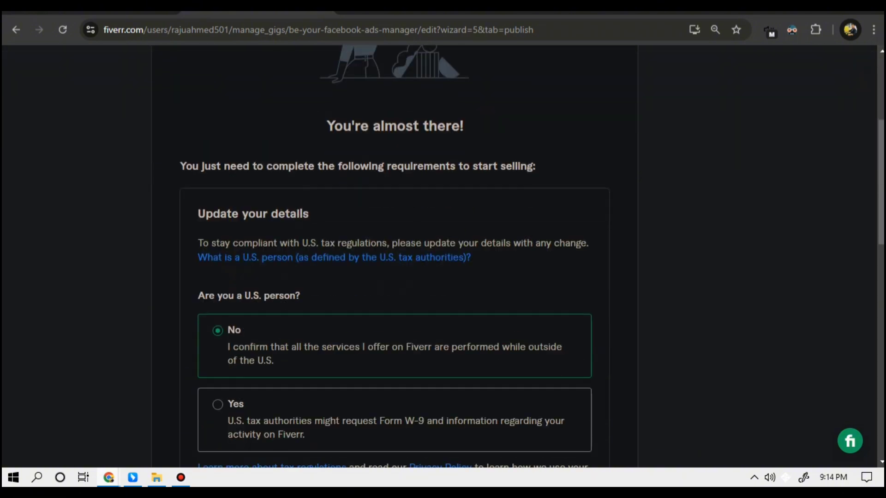
{"action": "scroll", "coordinate": [395, 253], "scroll_direction": "down", "scroll_amount": 5}
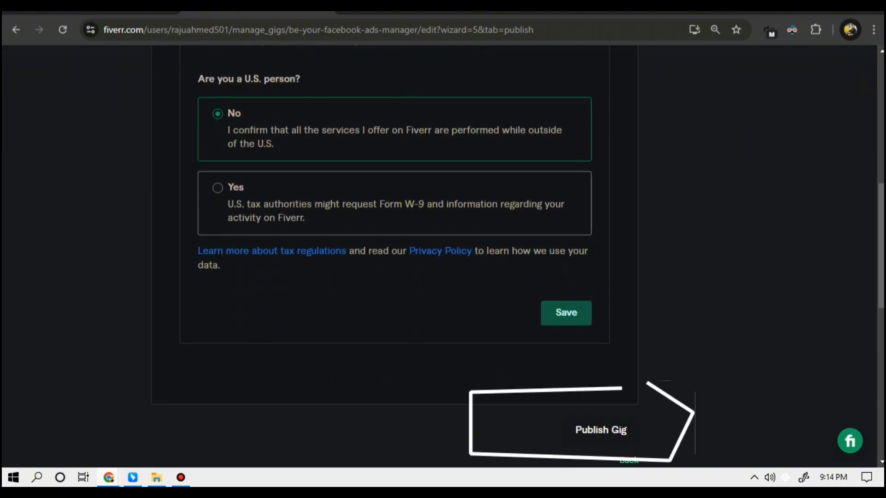
{"action": "scroll", "coordinate": [394, 254], "scroll_direction": "up", "scroll_amount": 5}
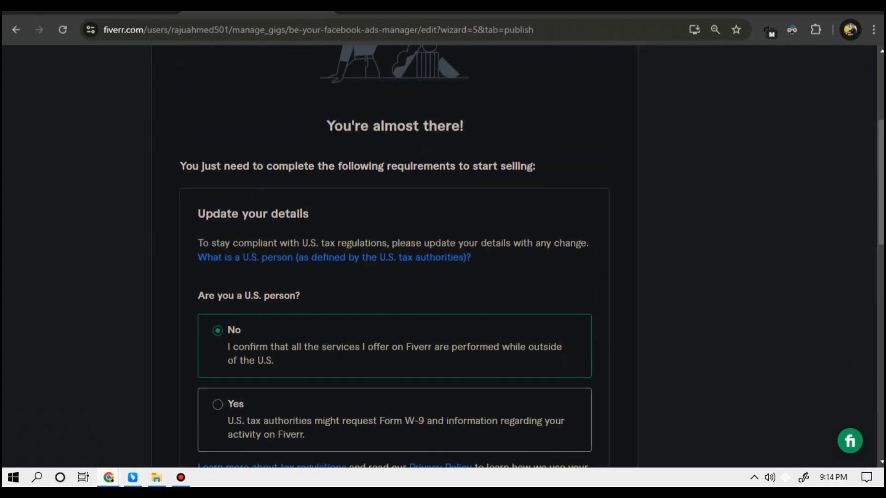
{"action": "scroll", "coordinate": [395, 253], "scroll_direction": "up", "scroll_amount": 5}
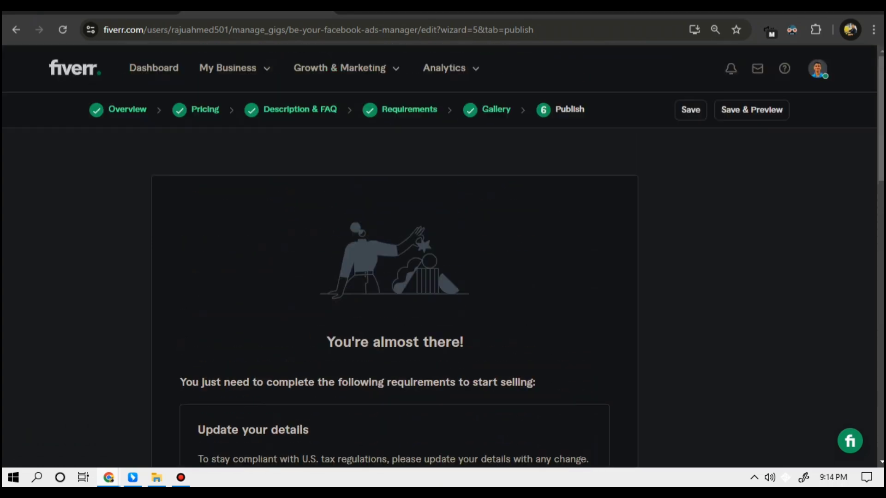